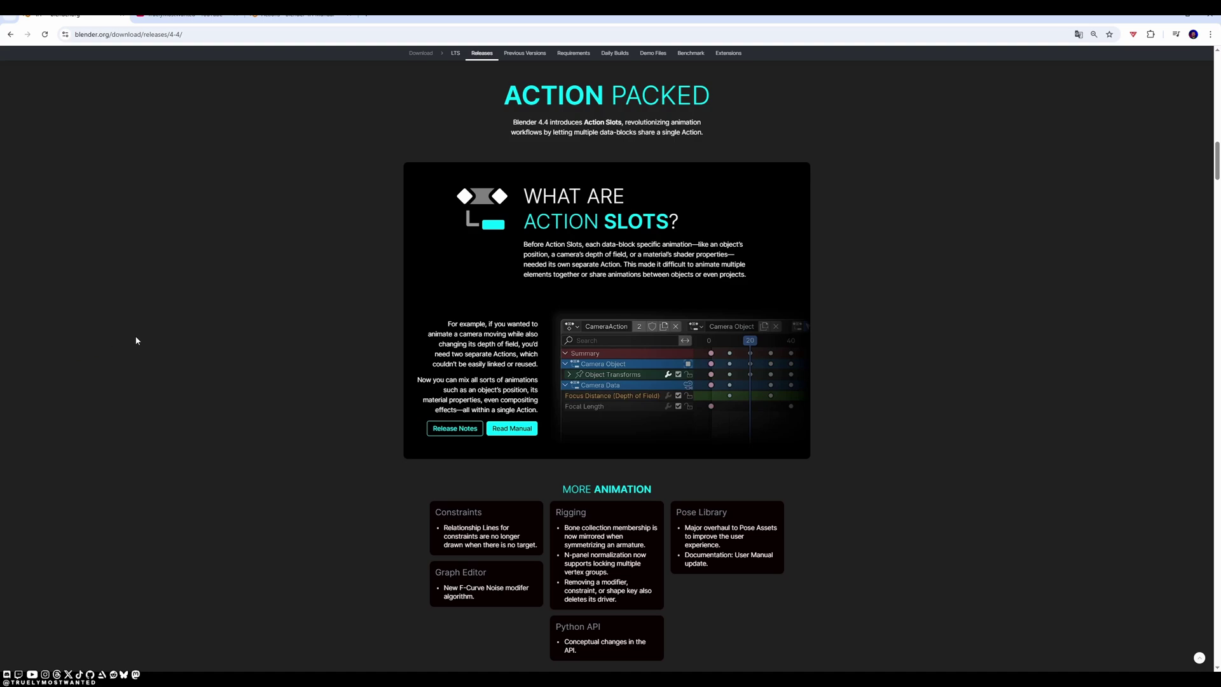
# - Switch from the Blender 4.4 release page to the YouTube channel page in Chrome
pyautogui.click(185, 14)
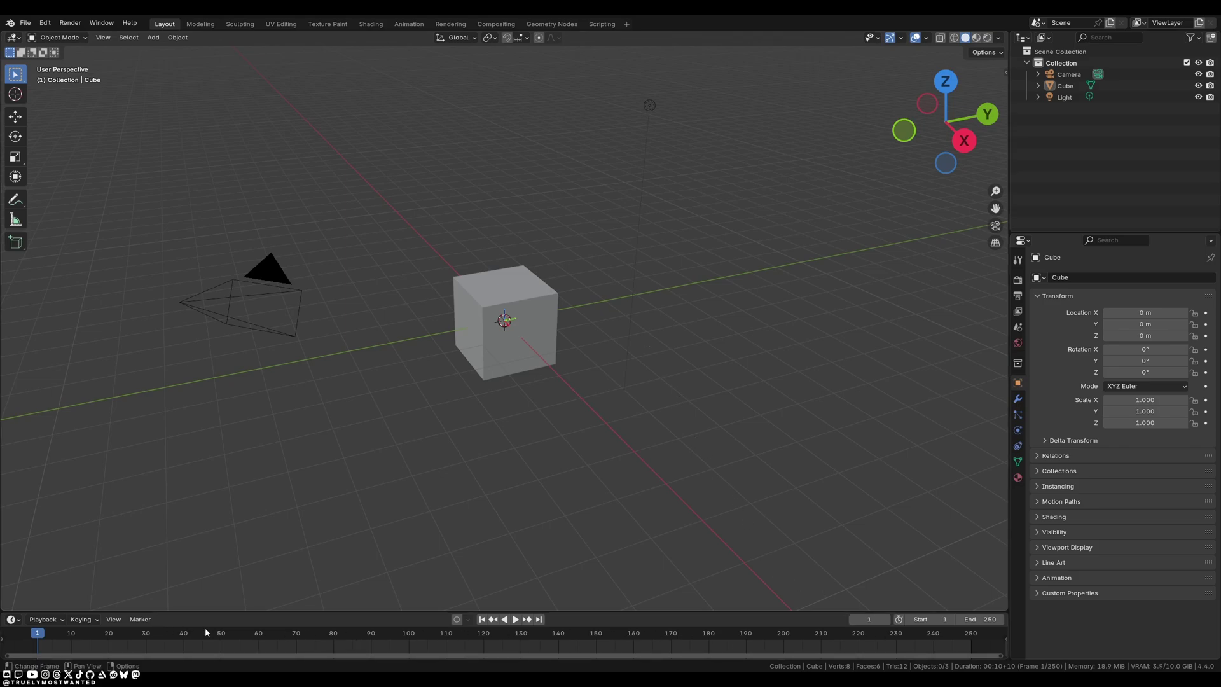
# - Select the cube, expand its mesh Animation settings, and move to the Animation workspace
pyautogui.click(540, 300)
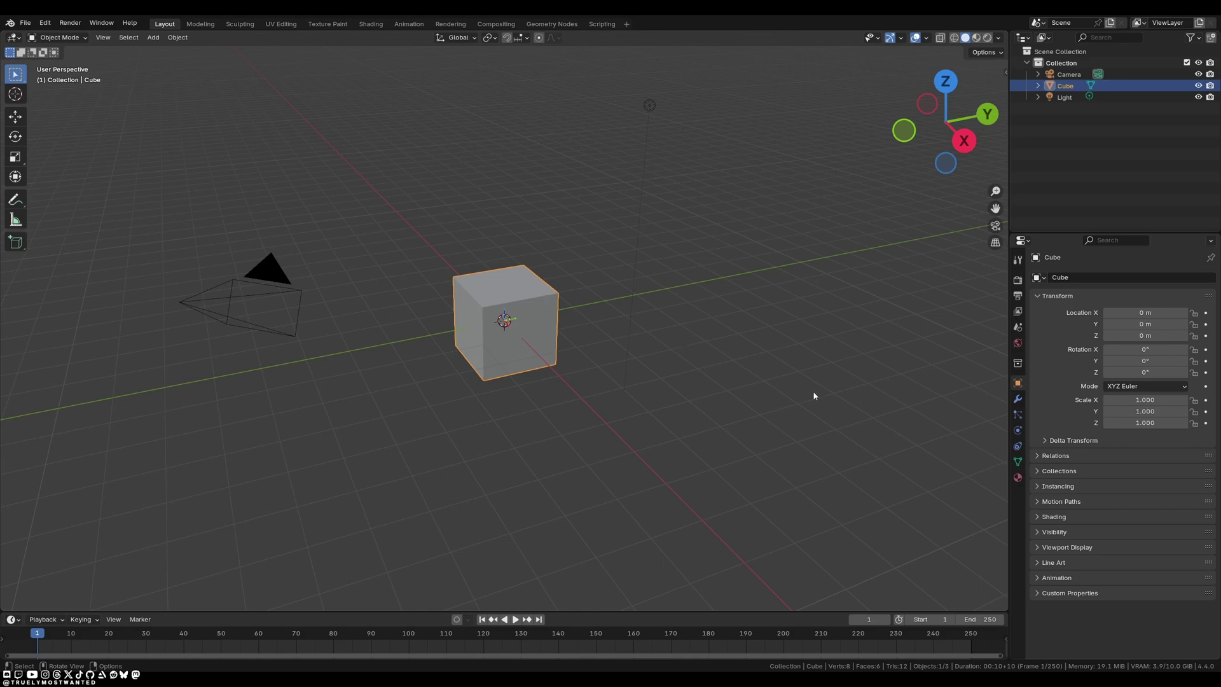
pyautogui.click(1018, 462)
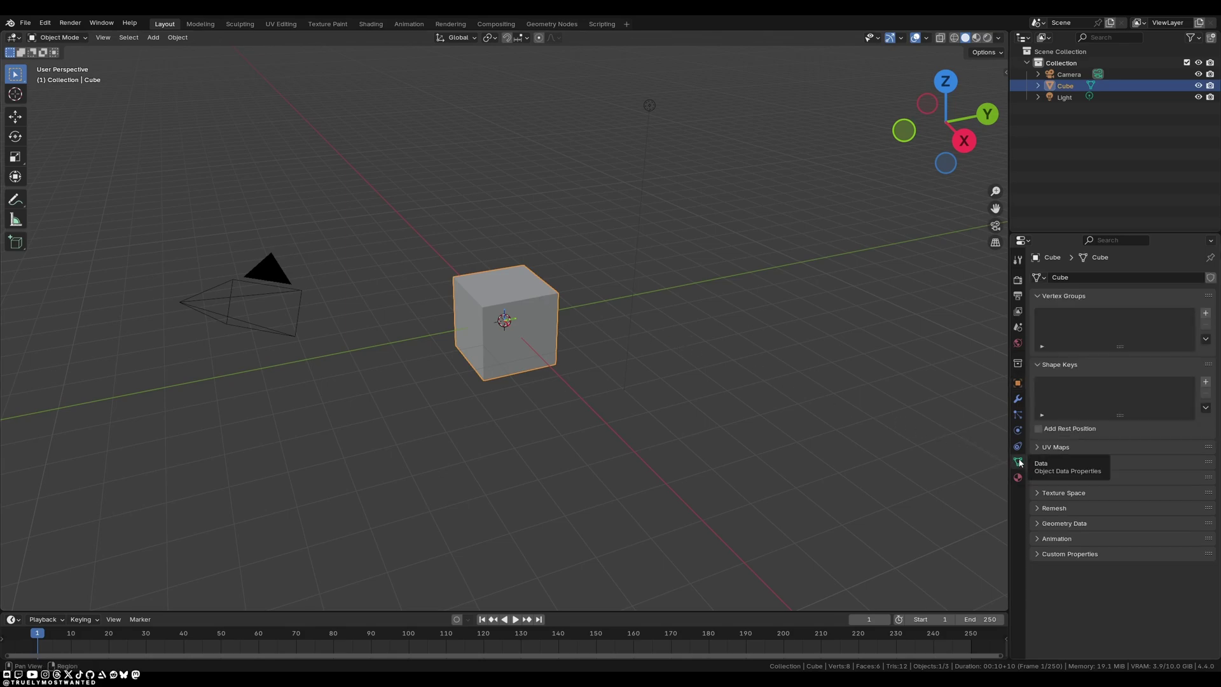
pyautogui.click(1043, 539)
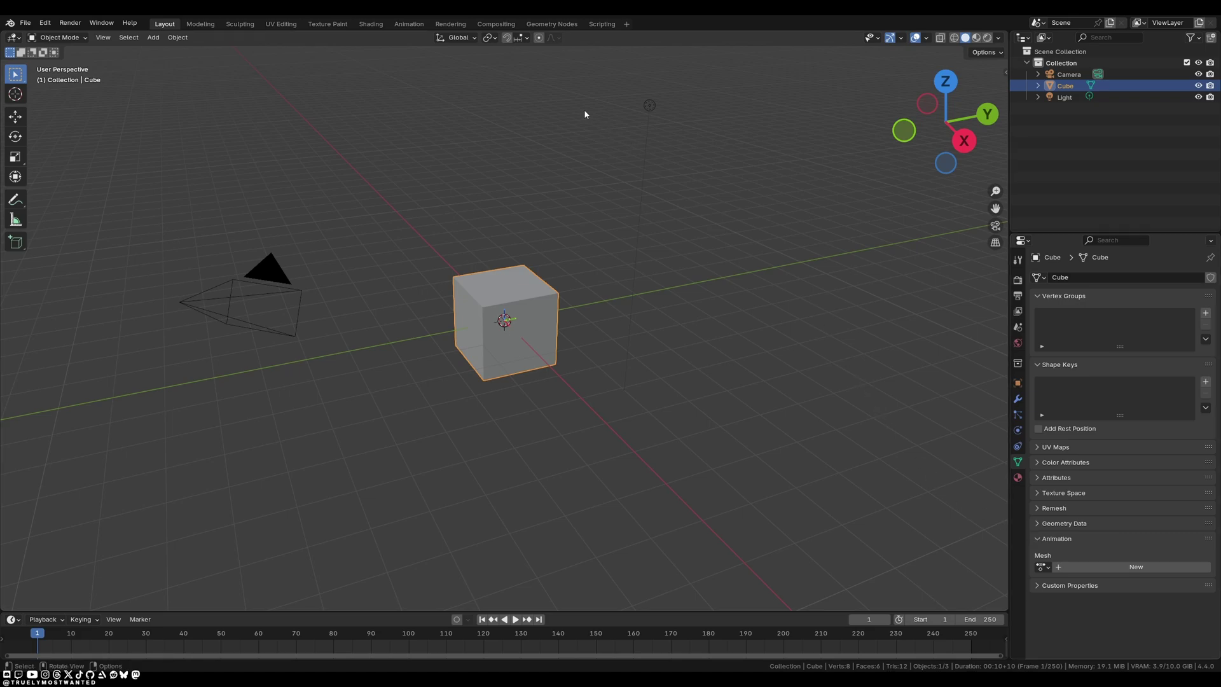
pyautogui.click(406, 25)
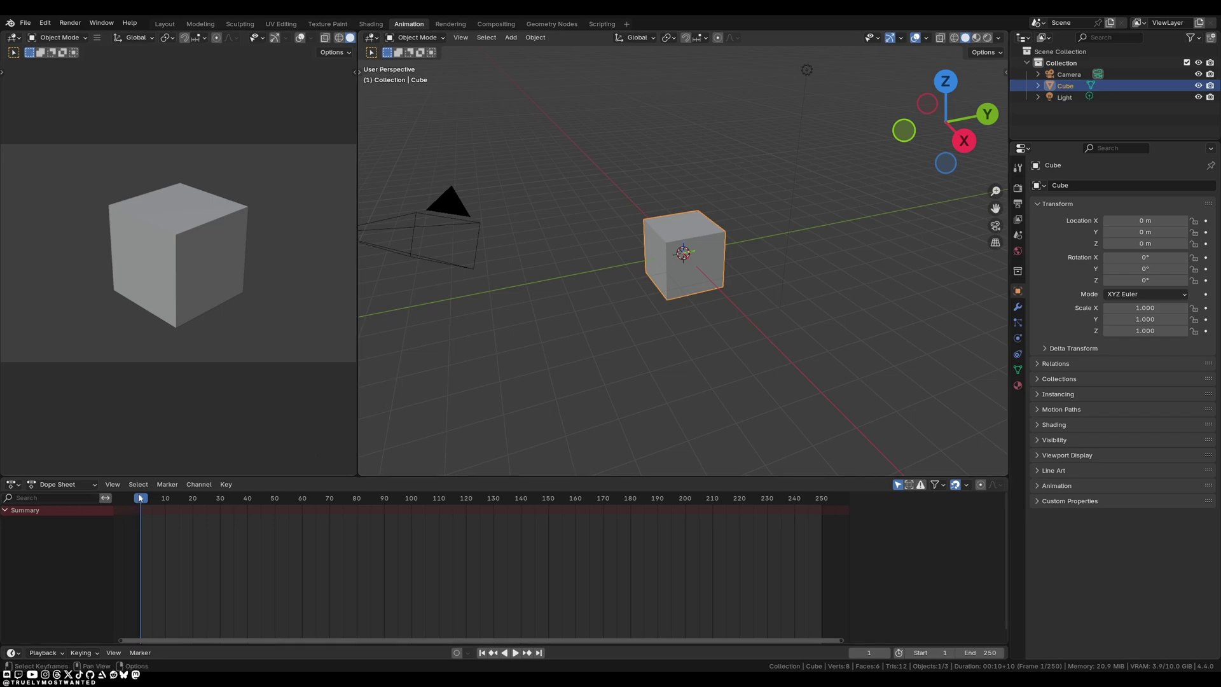
pyautogui.press('space')
pyautogui.moveTo(189, 521); pyautogui.dragTo(823, 554)
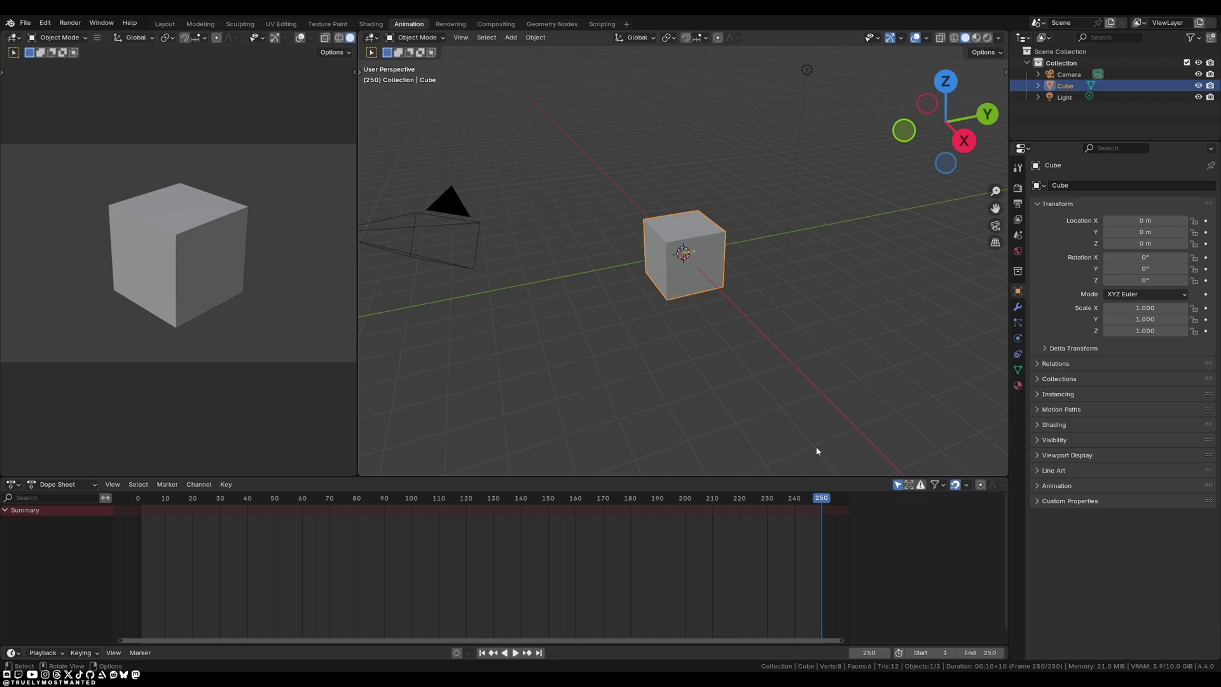
pyautogui.moveTo(147, 495); pyautogui.dragTo(831, 531)
# - Set the scene frame rate to 60 fps and the end frame to 300
pyautogui.click(1019, 204)
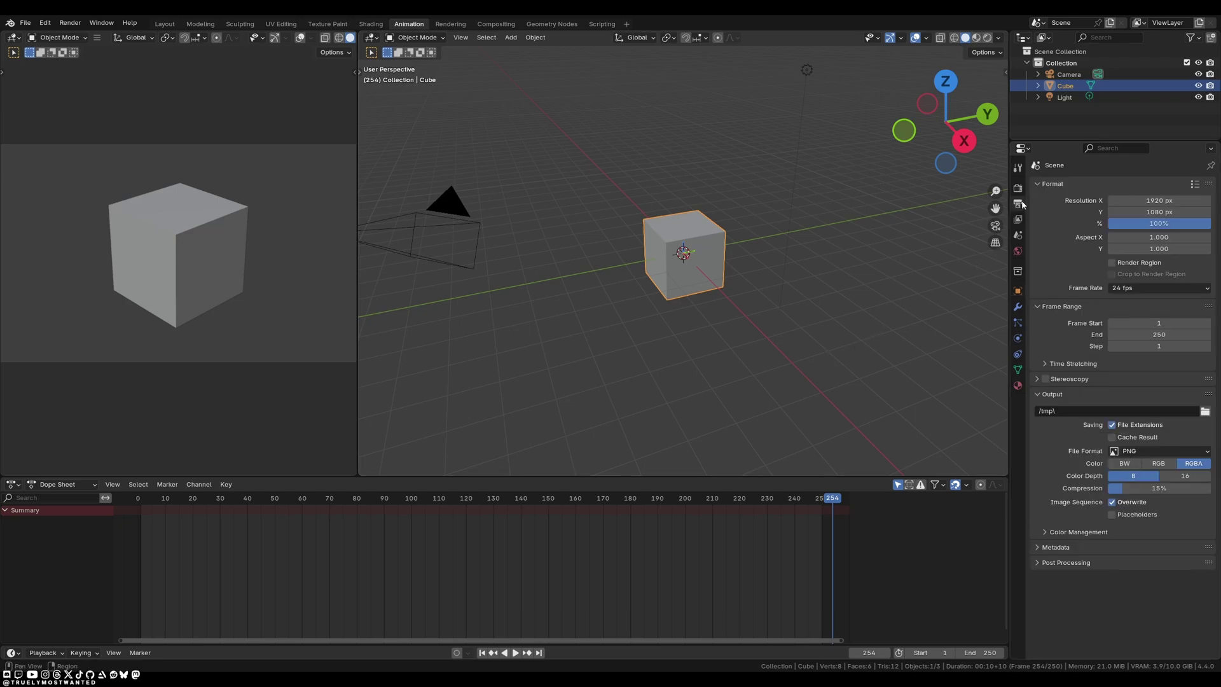
pyautogui.click(1118, 289)
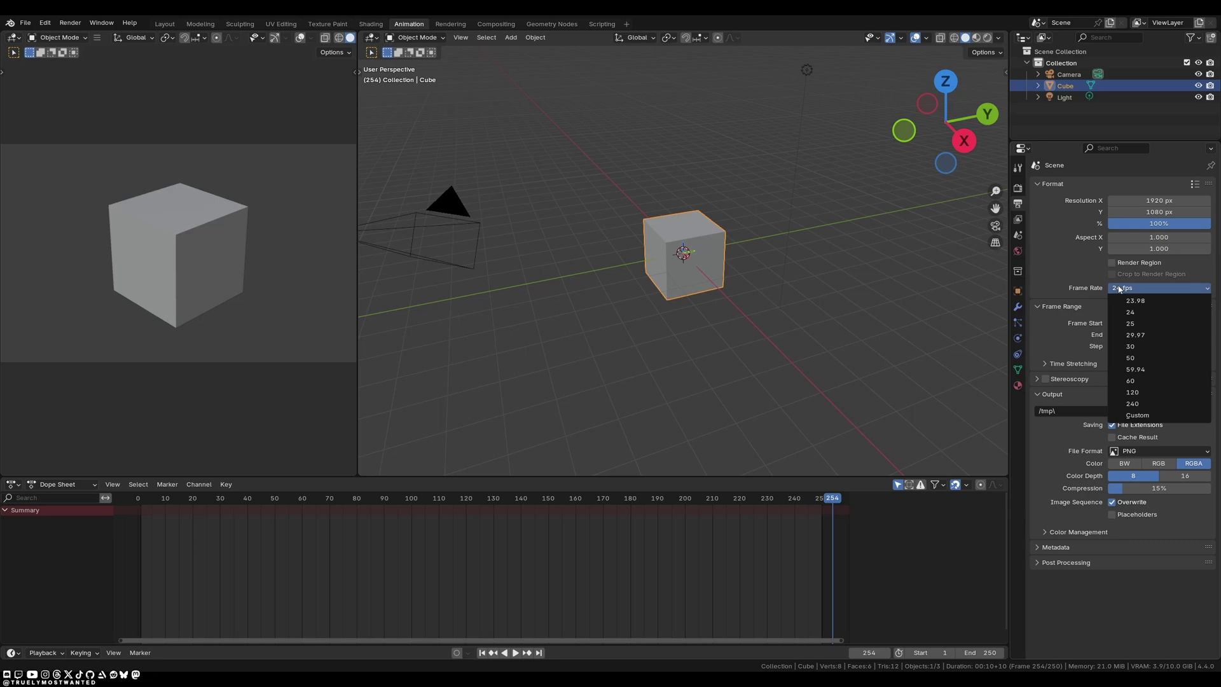
pyautogui.click(1133, 382)
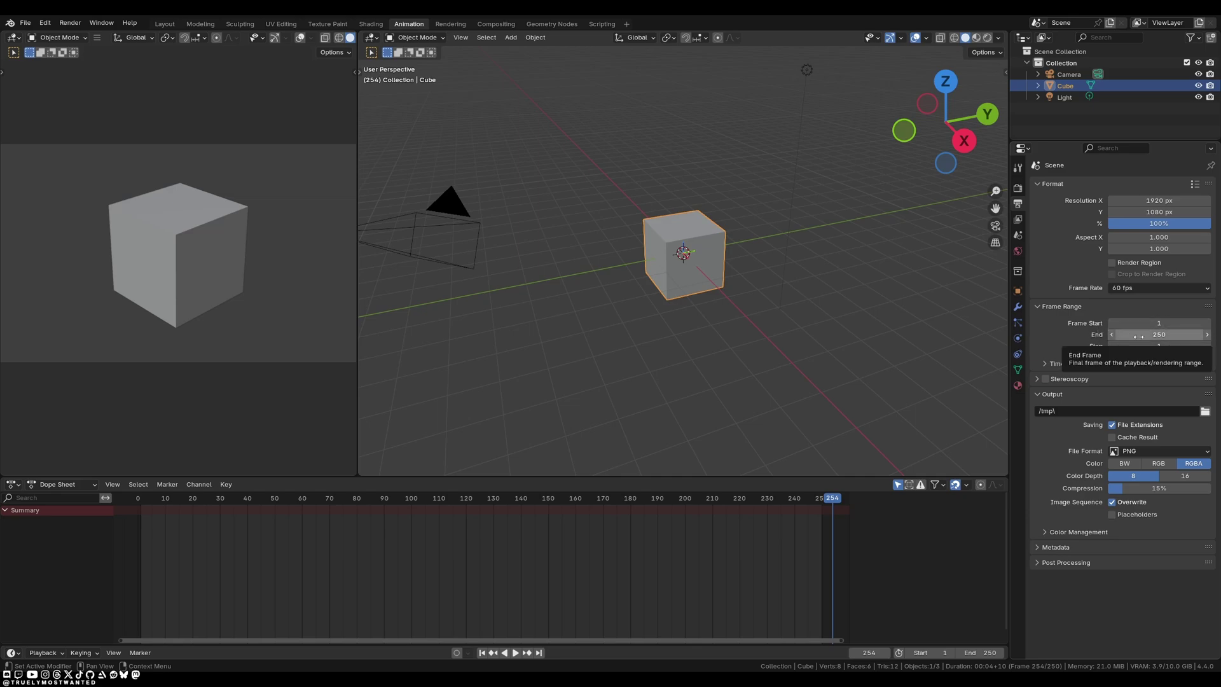
pyautogui.click(1139, 335)
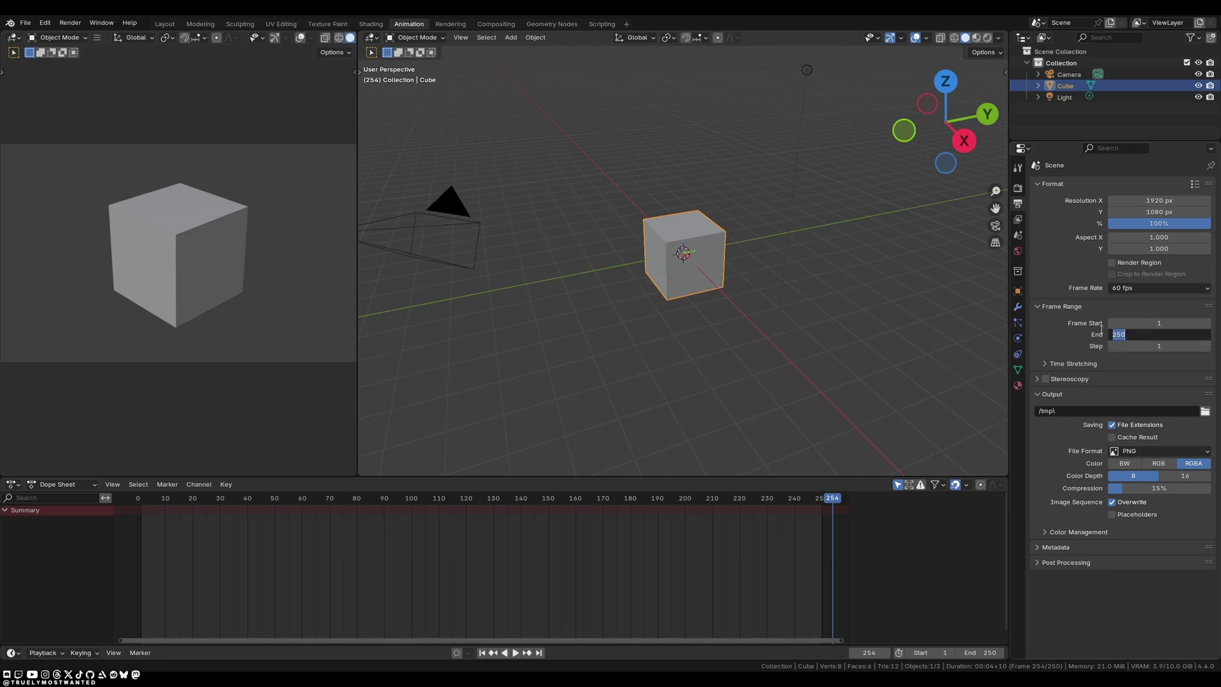
pyautogui.write('300')
pyautogui.press('Return')
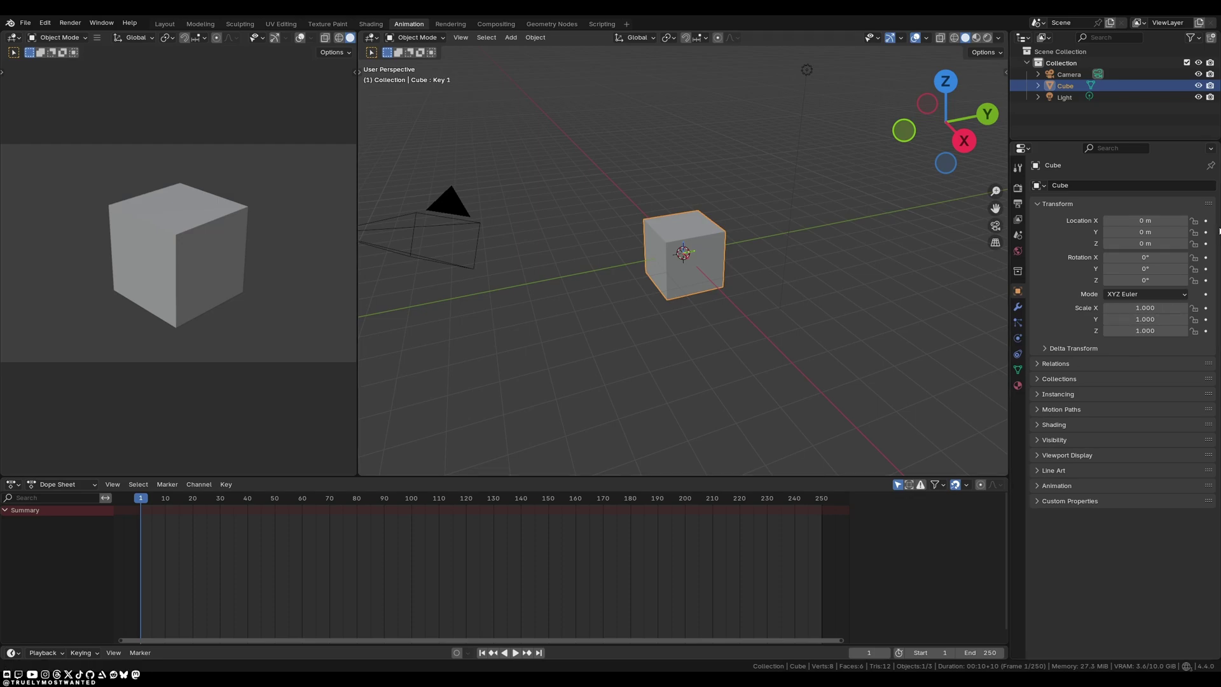
# - Jump to frame 247 and inspect the light, camera and cube data properties
pyautogui.moveTo(404, 505); pyautogui.dragTo(814, 503)
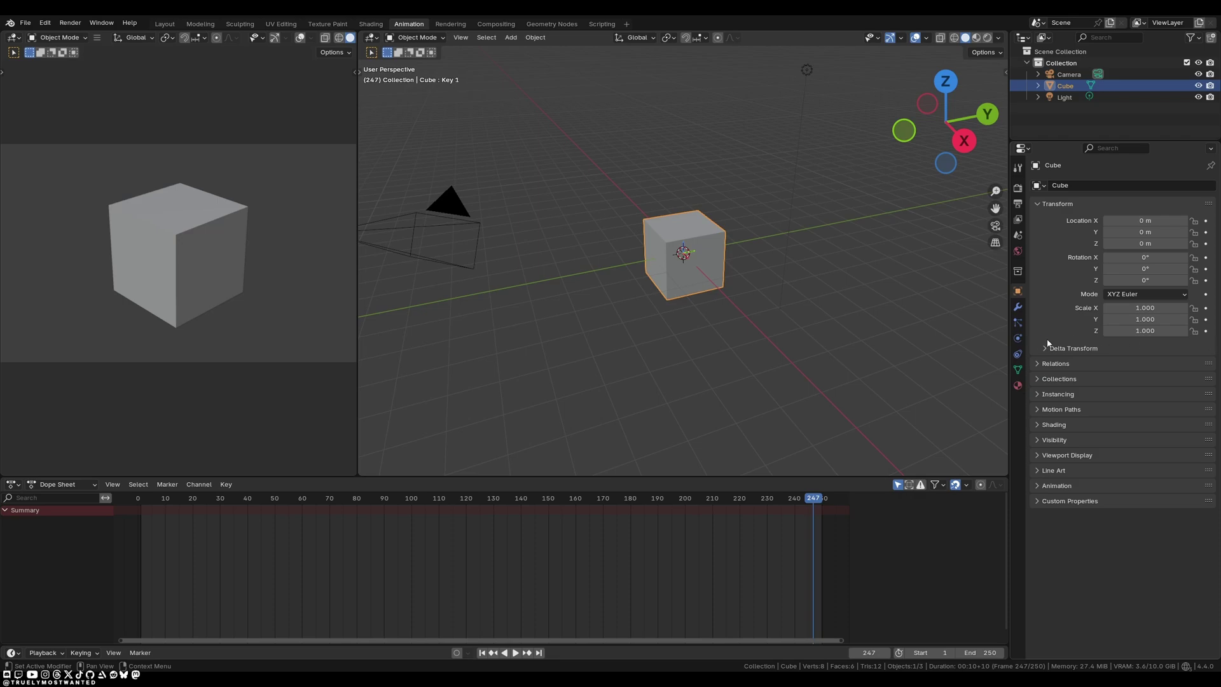
pyautogui.click(1018, 370)
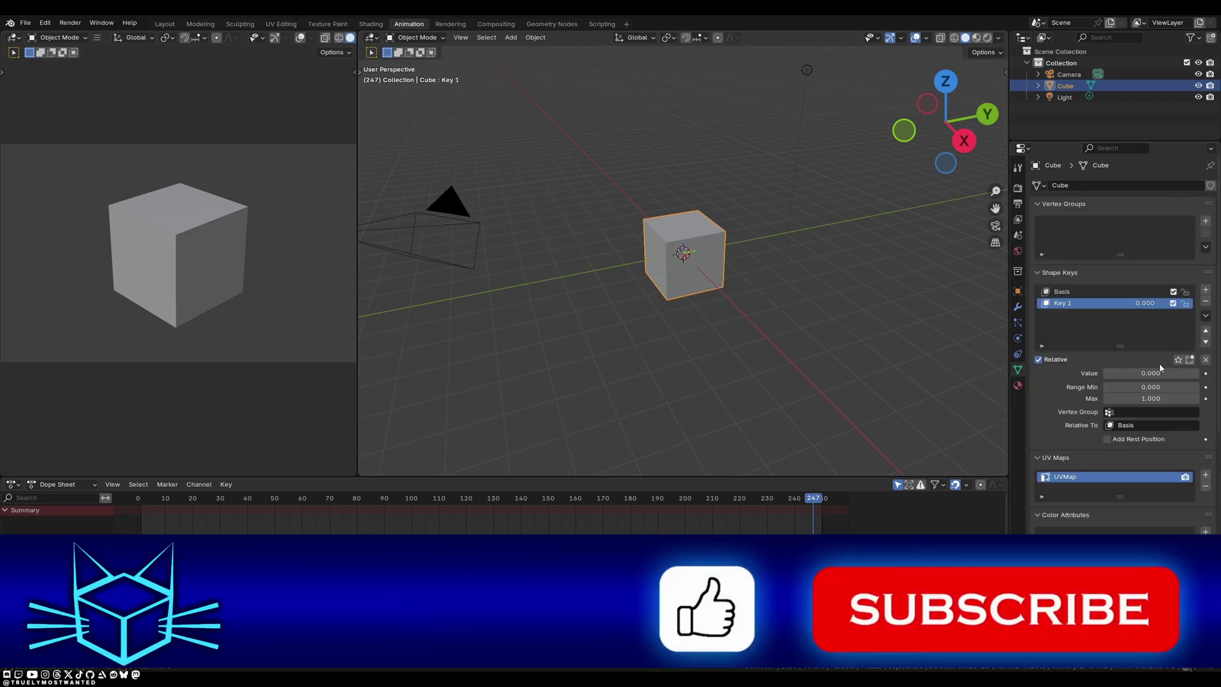
pyautogui.click(820, 73)
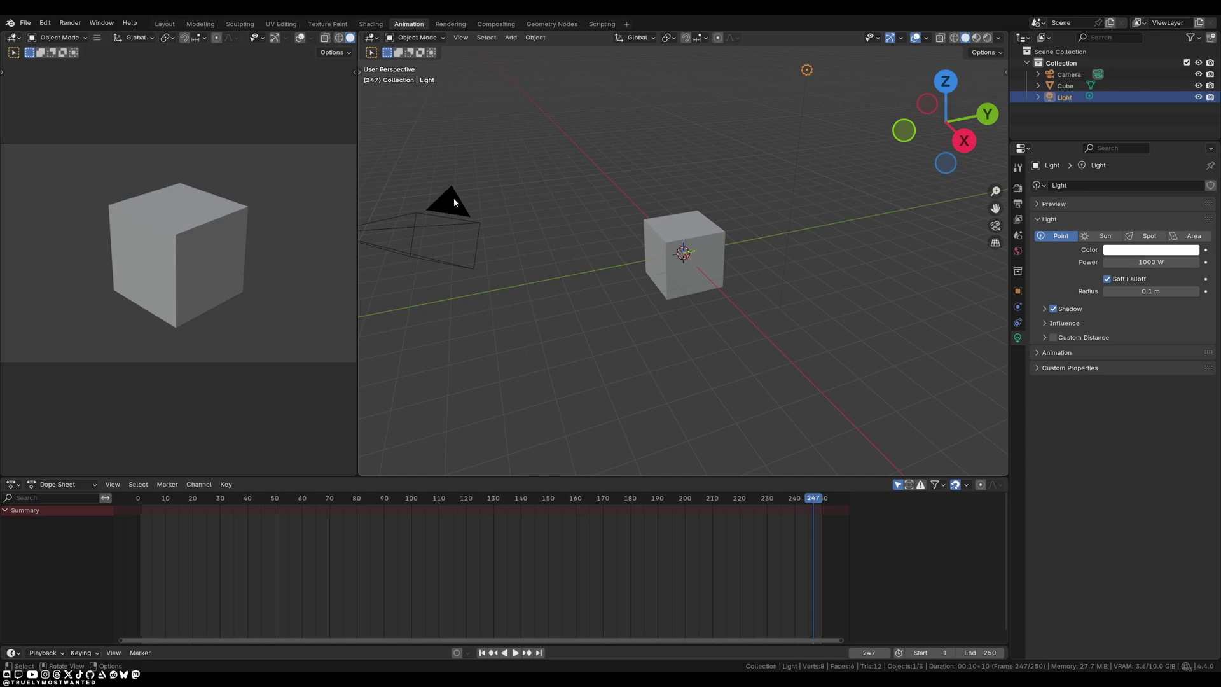
pyautogui.click(454, 201)
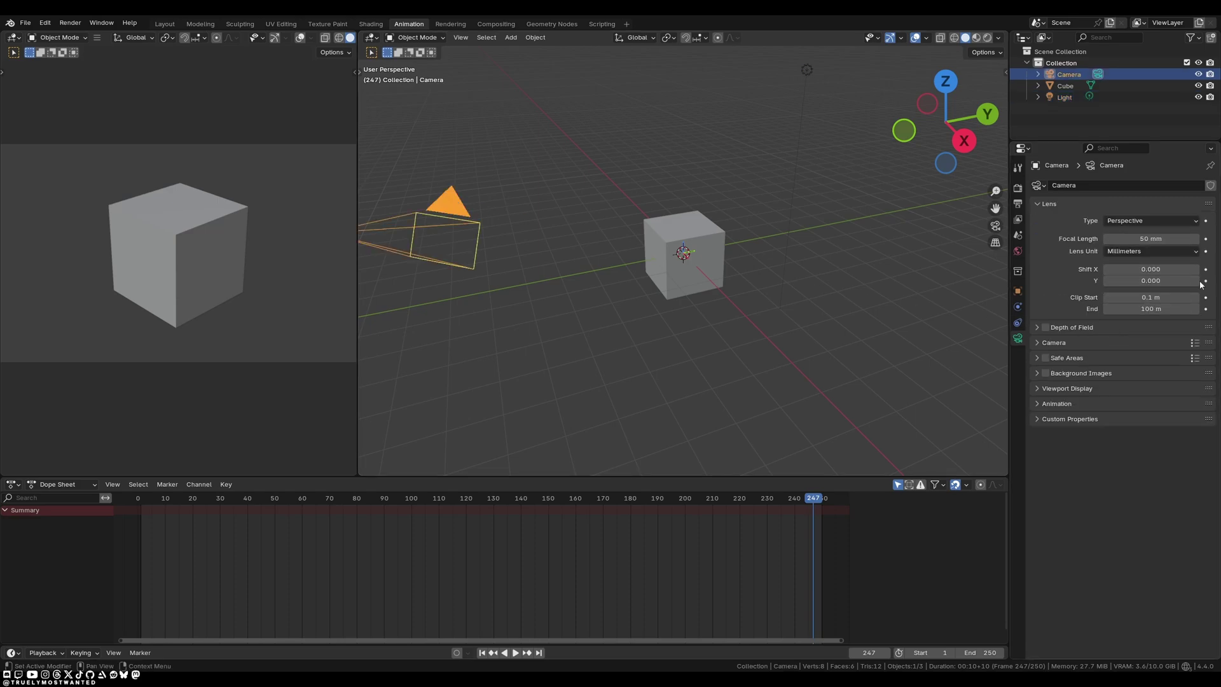
pyautogui.click(674, 240)
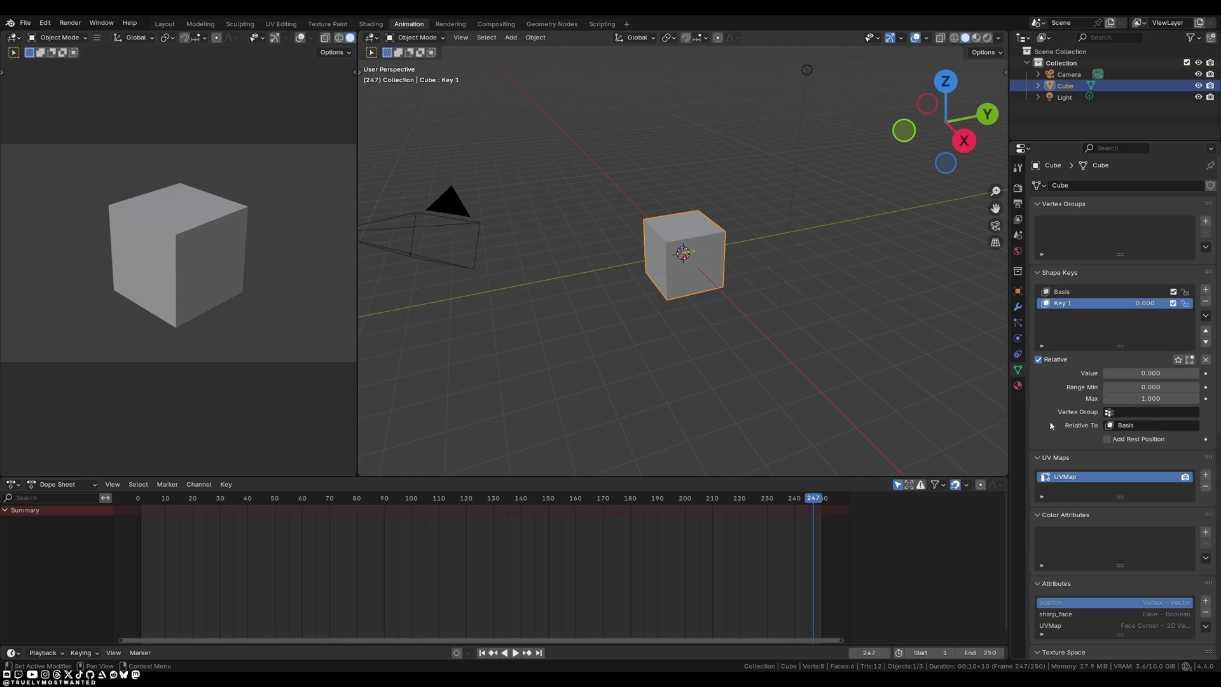
# - Scroll through the cube's properties and view its Material settings
pyautogui.scroll(-2, 1051, 425)
pyautogui.scroll(-3, 1082, 477)
pyautogui.scroll(-3, 1113, 528)
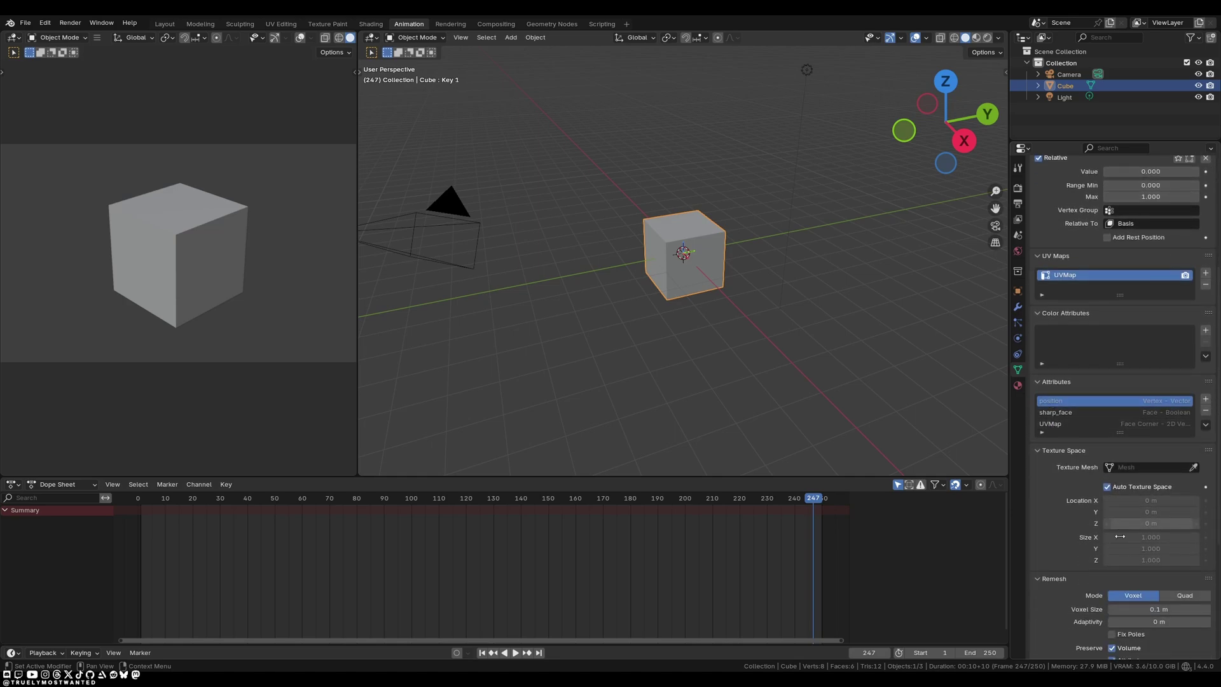
pyautogui.scroll(-5, 1063, 545)
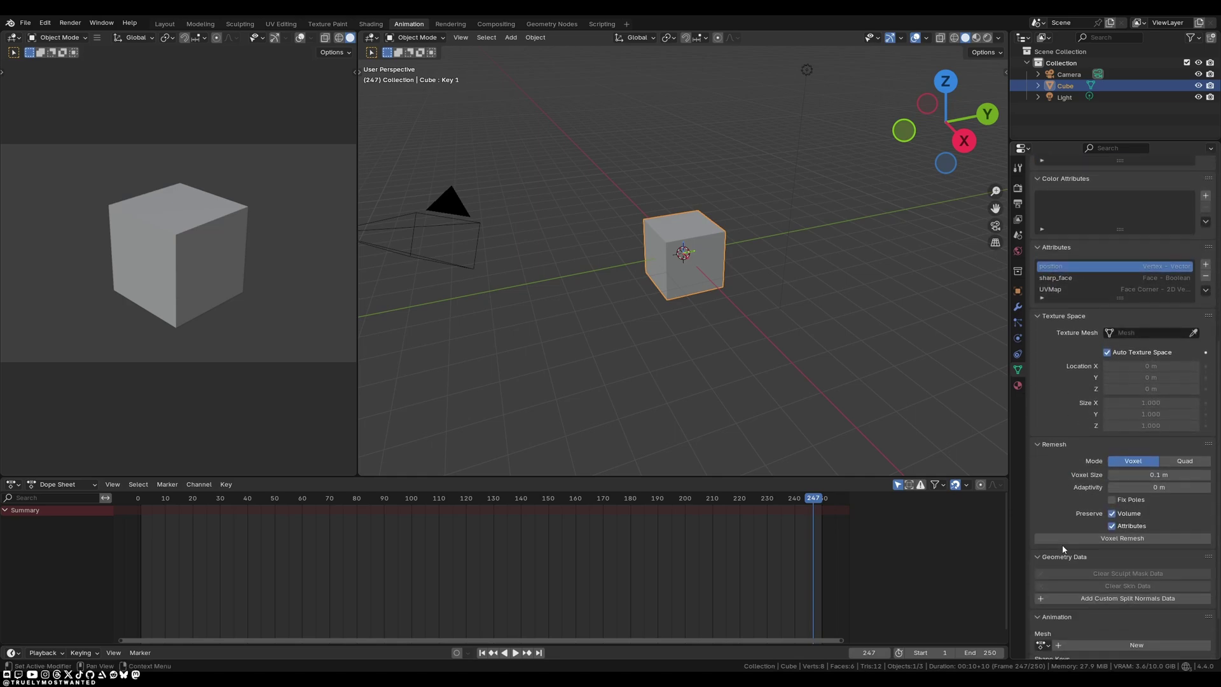
pyautogui.click(1020, 391)
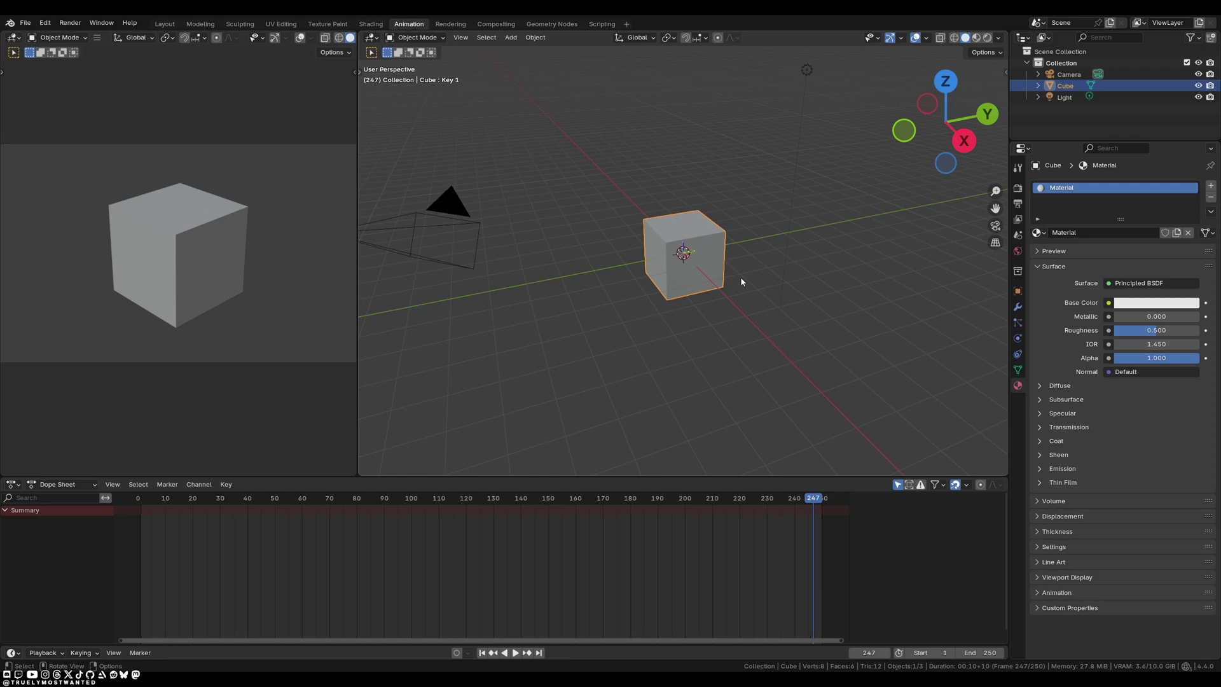
# - View the World settings and the list of world surface shaders
pyautogui.click(1017, 251)
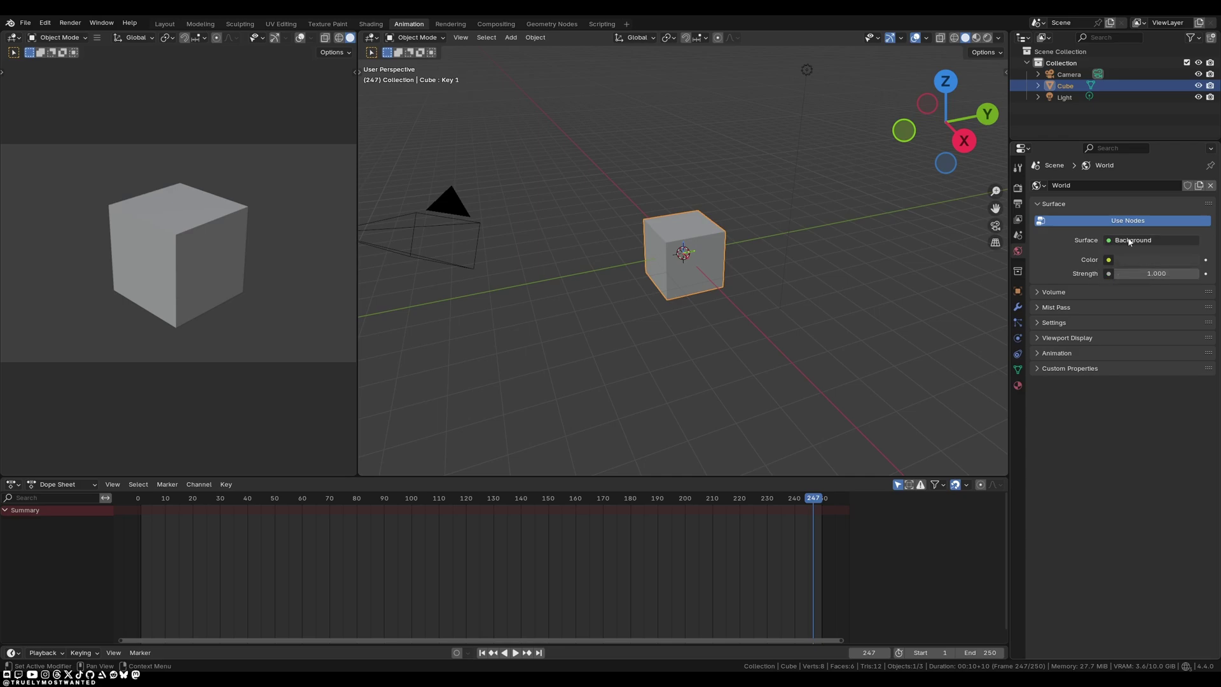
pyautogui.click(1134, 241)
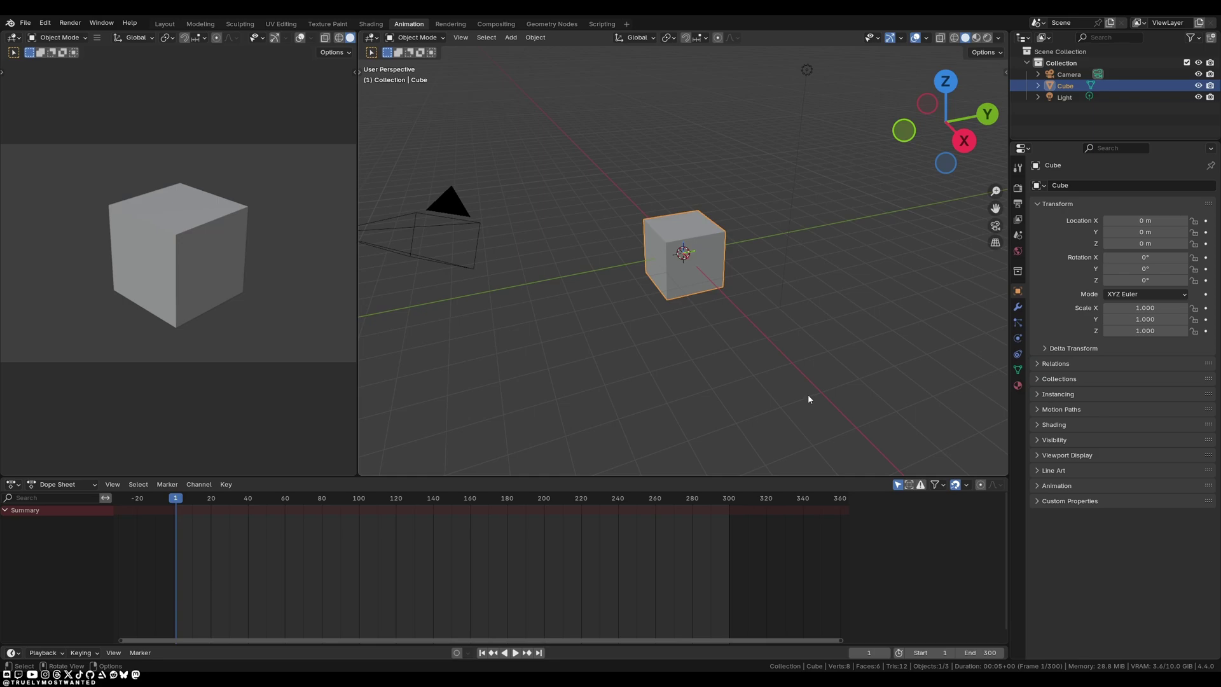
# - Put the Dope Sheet in Action Editor mode and create a new action named 'Move'
pyautogui.click(64, 485)
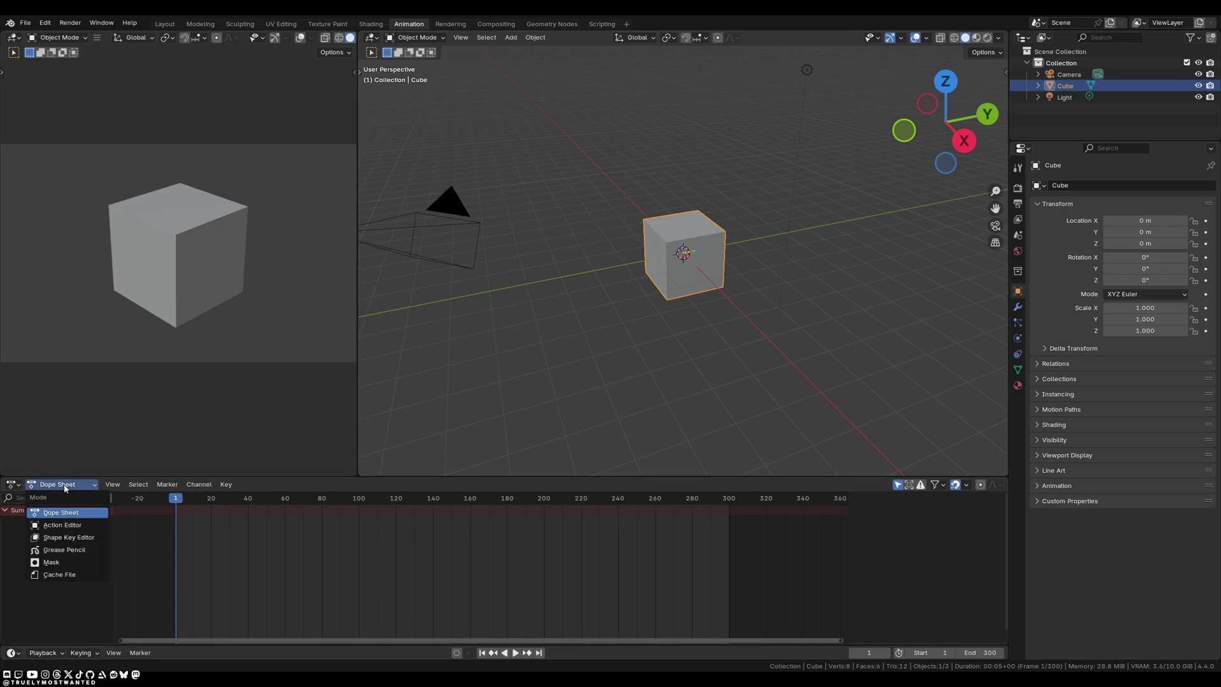
pyautogui.click(62, 526)
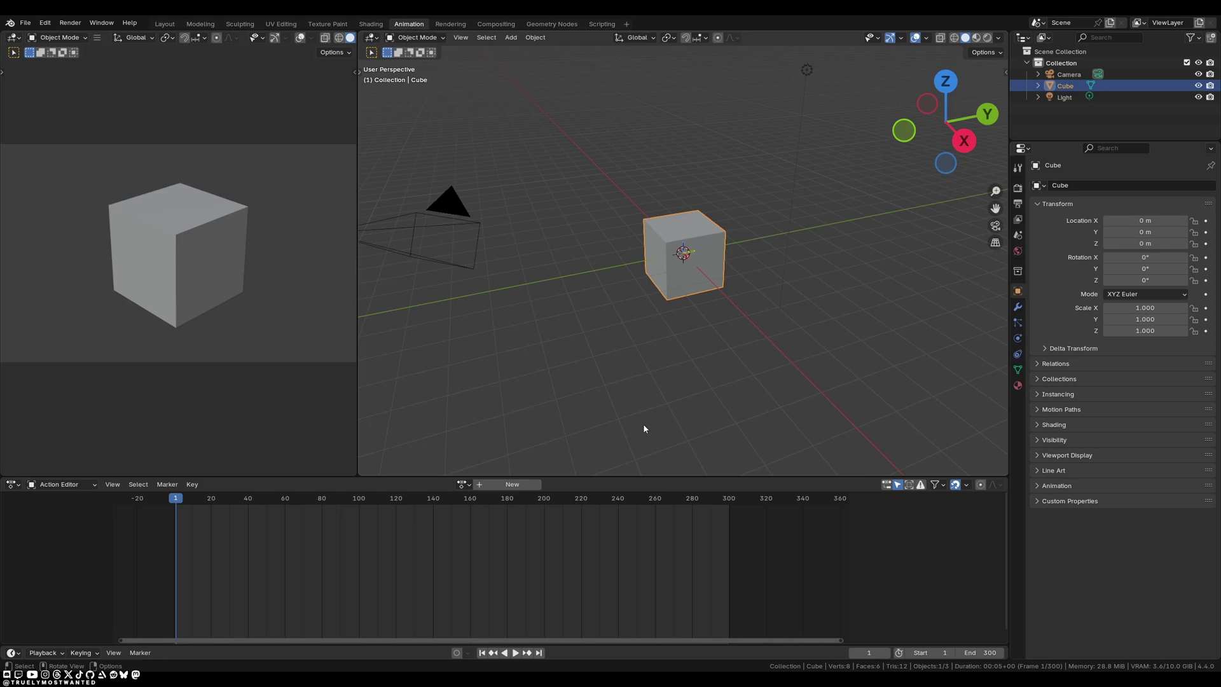
pyautogui.click(482, 484)
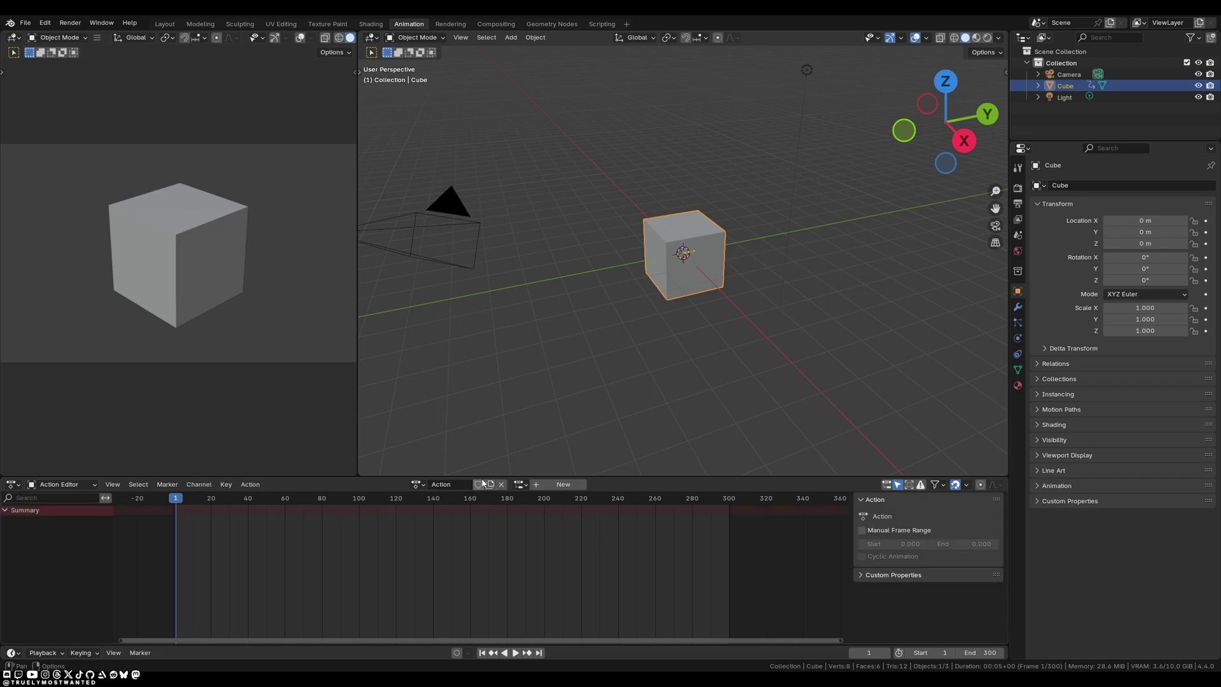
pyautogui.click(447, 484)
pyautogui.hotkey('ctrl', 'BackSpace')
pyautogui.write('Mov')
pyautogui.press('Return')
# - Add a Cube slot to the Move action and keyframe the cube's location at frame 1
pyautogui.click(563, 485)
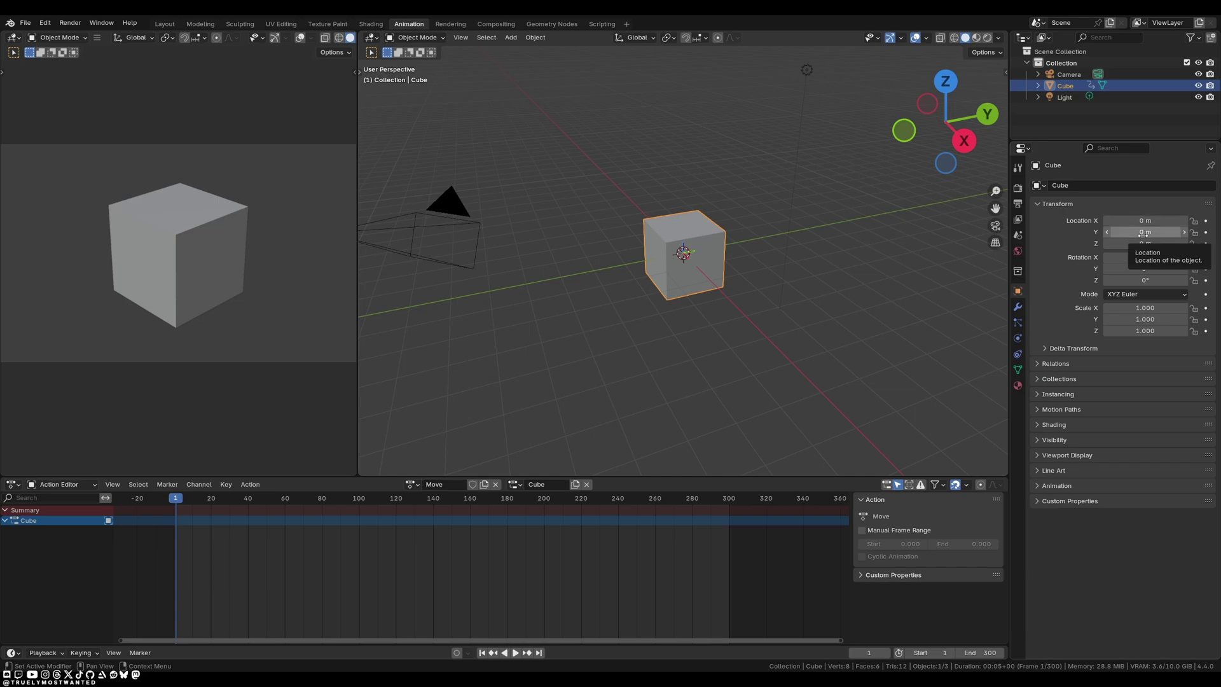
pyautogui.press('i')
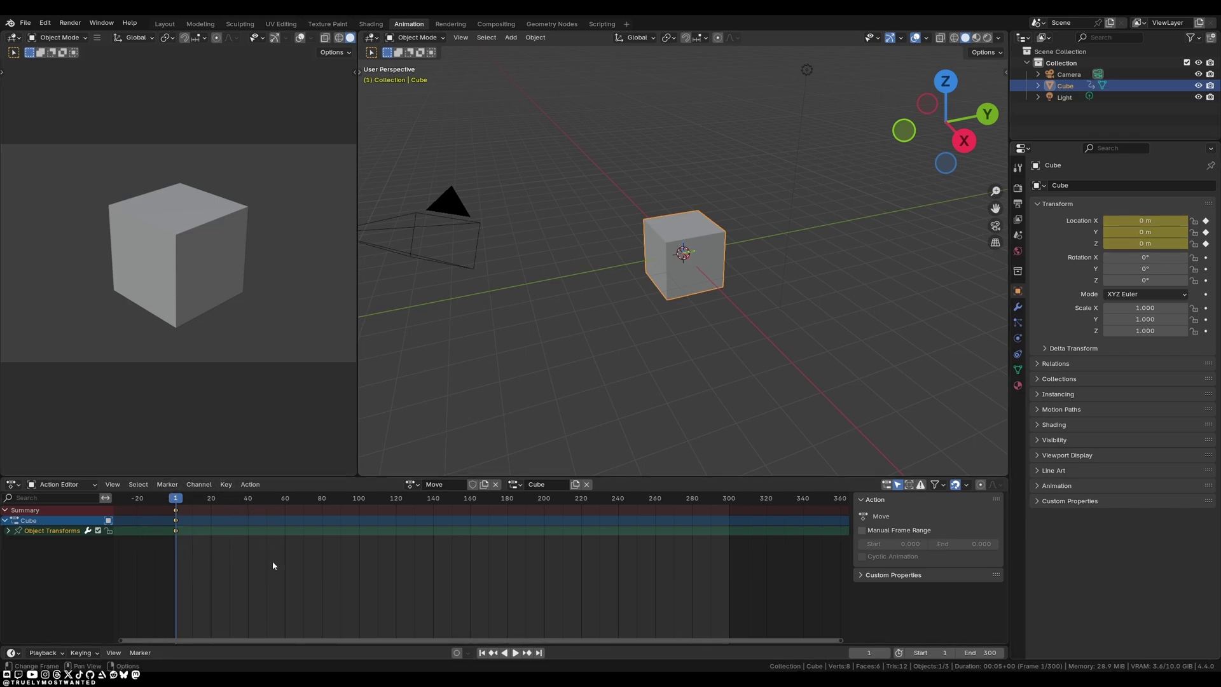
pyautogui.moveTo(172, 505); pyautogui.dragTo(732, 520)
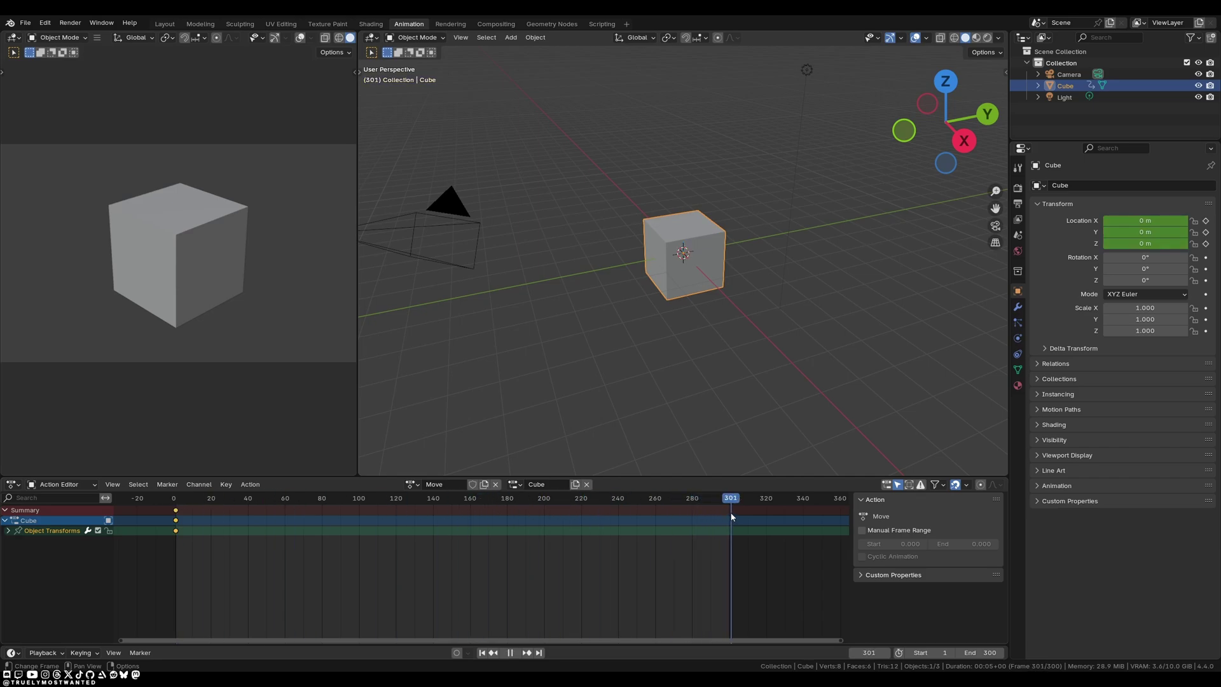
# - At frame 300 set the cube's Location X to 5 m, keyframe it, and preview the slide
pyautogui.click(1139, 222)
pyautogui.write('5')
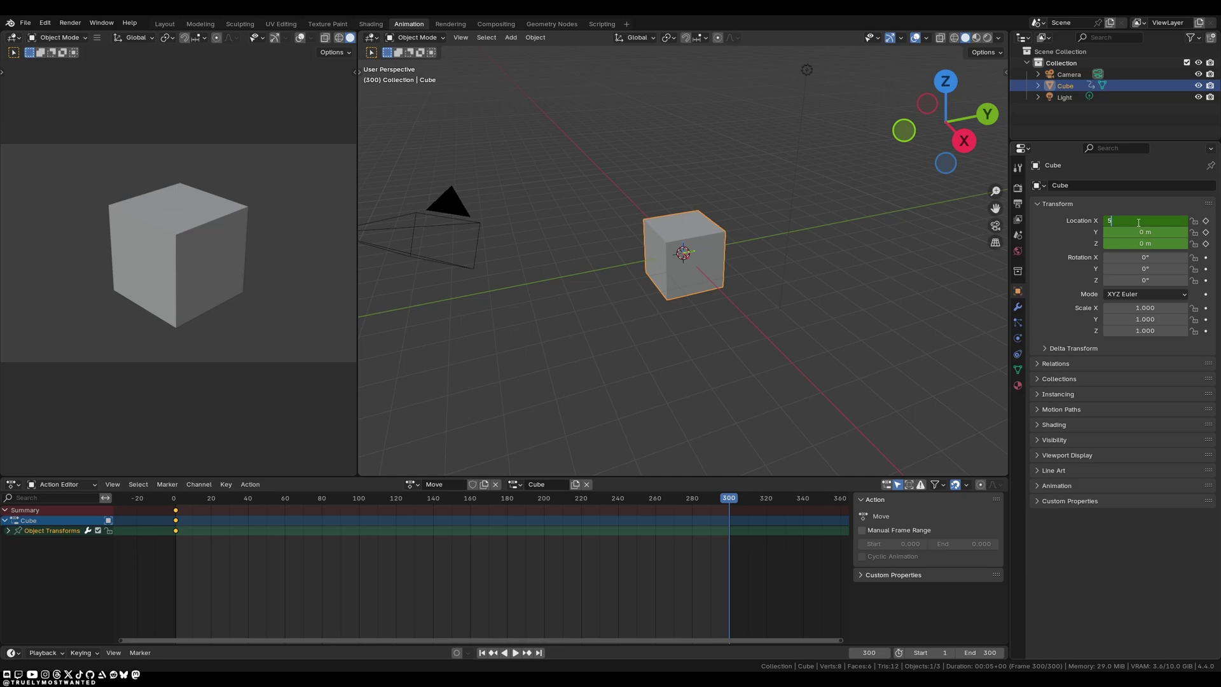
pyautogui.press('Return')
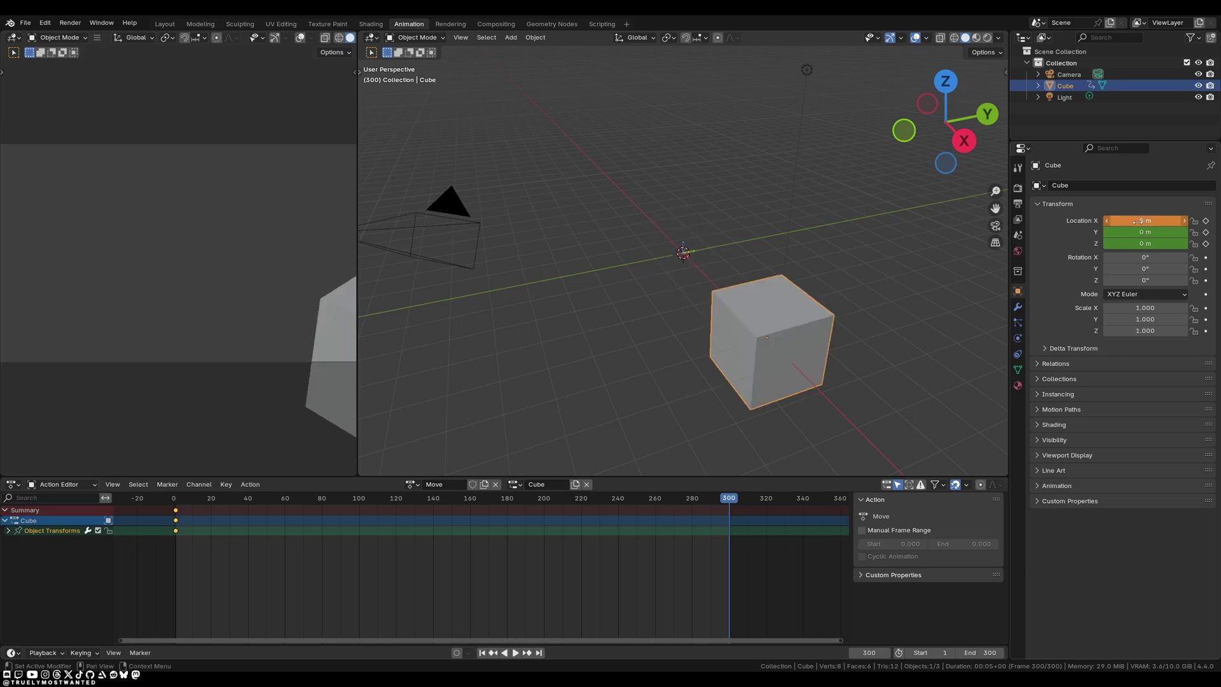
pyautogui.press('i')
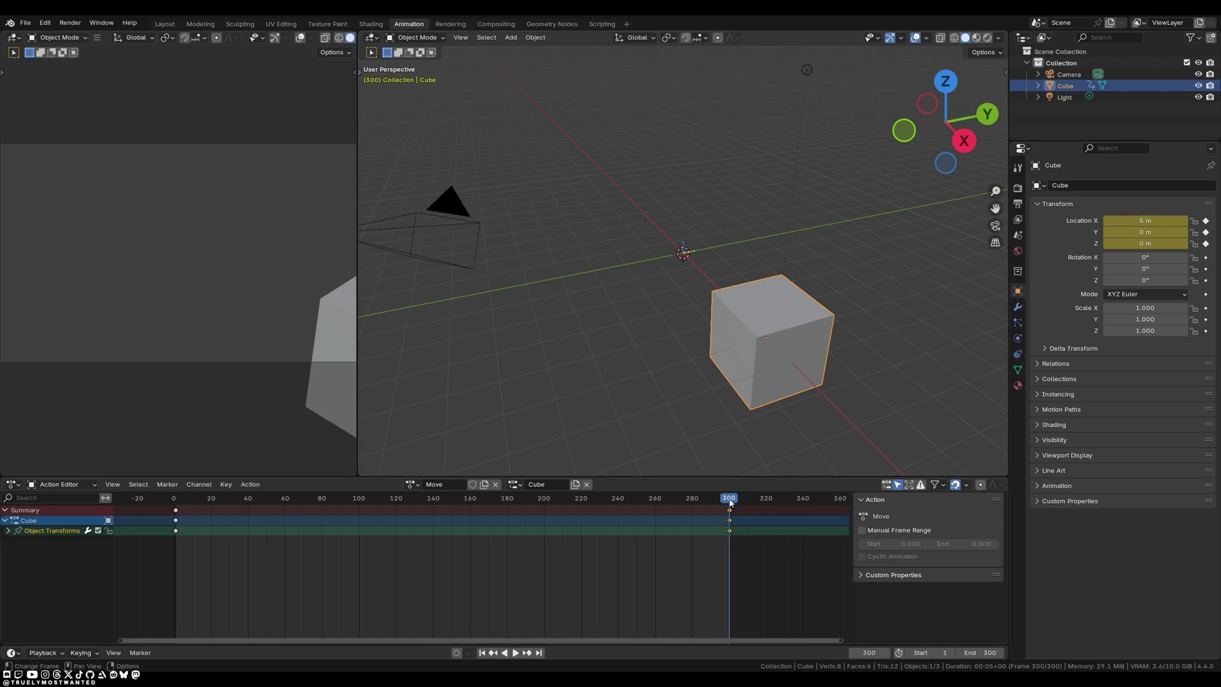
pyautogui.moveTo(730, 500)
pyautogui.mouseDown()
pyautogui.moveTo(334, 513)
pyautogui.moveTo(160, 502)
pyautogui.moveTo(738, 528)
pyautogui.mouseUp()
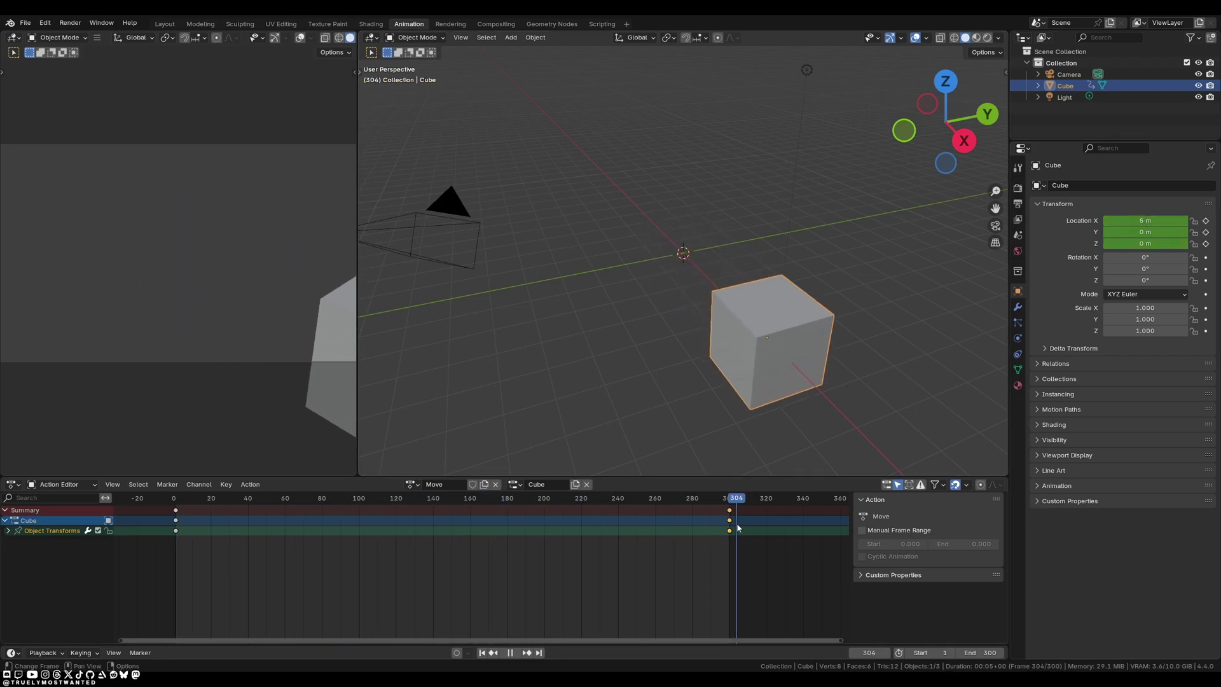
pyautogui.click(1017, 203)
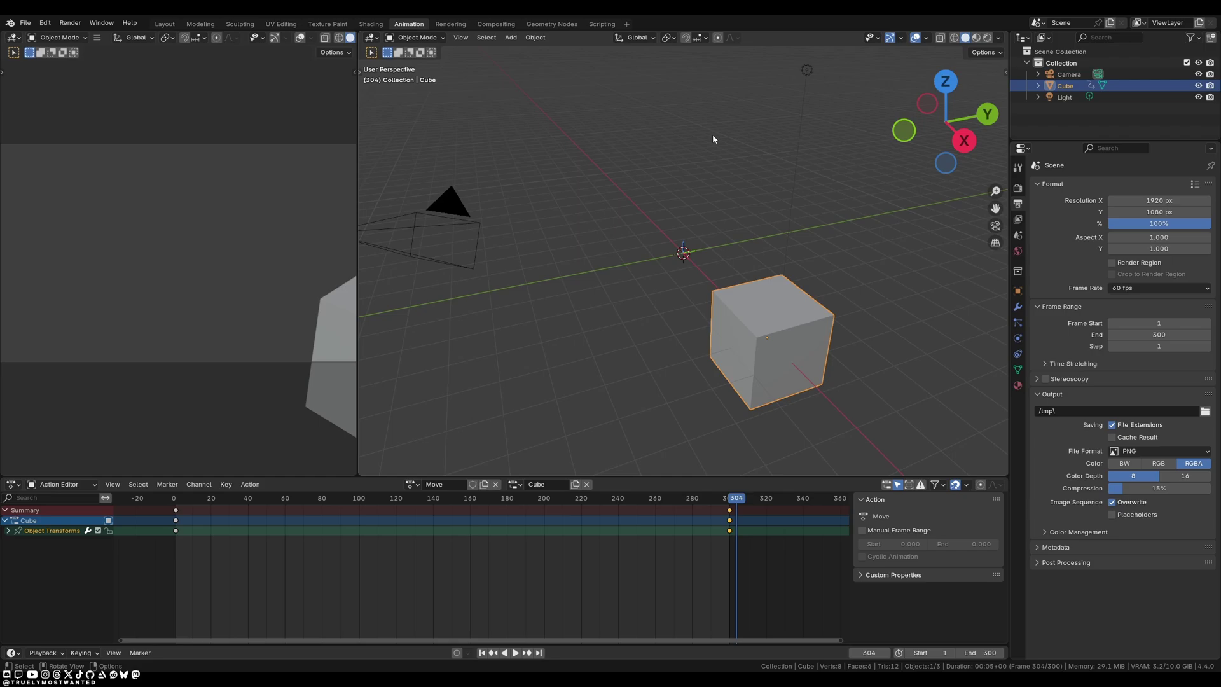
# - Add a UV sphere to the scene and return to Object Mode
pyautogui.hotkey('alt', 'a')
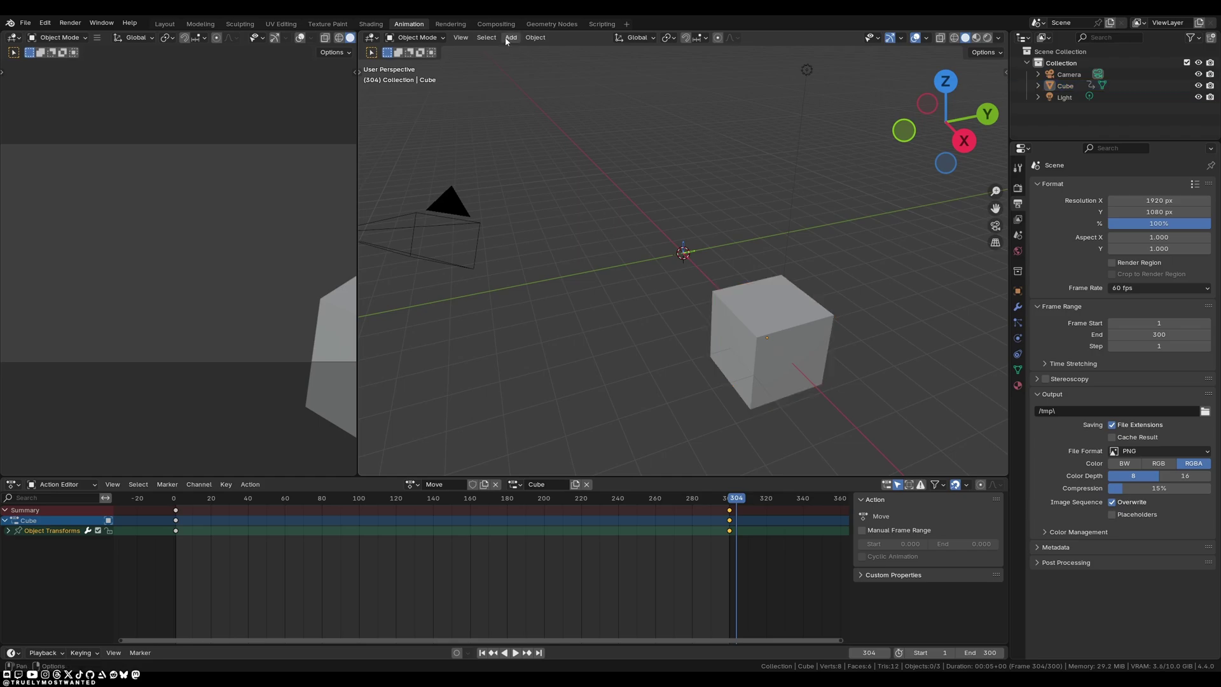
pyautogui.click(511, 37)
pyautogui.moveTo(527, 50)
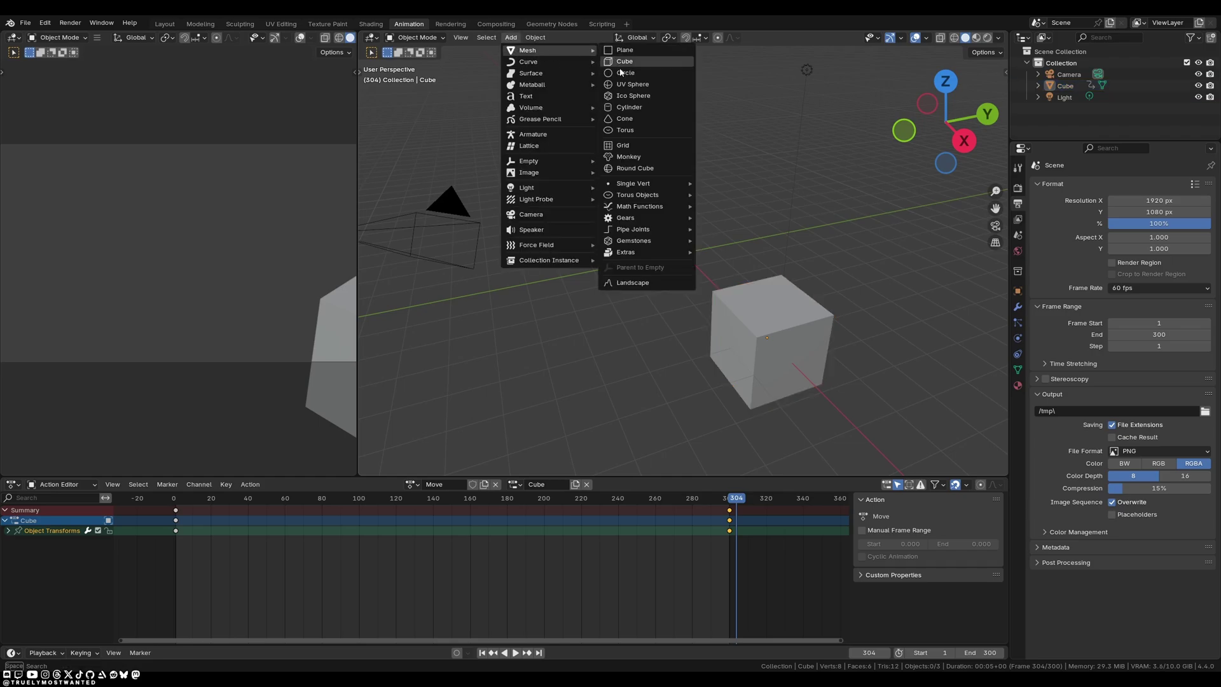
pyautogui.click(630, 84)
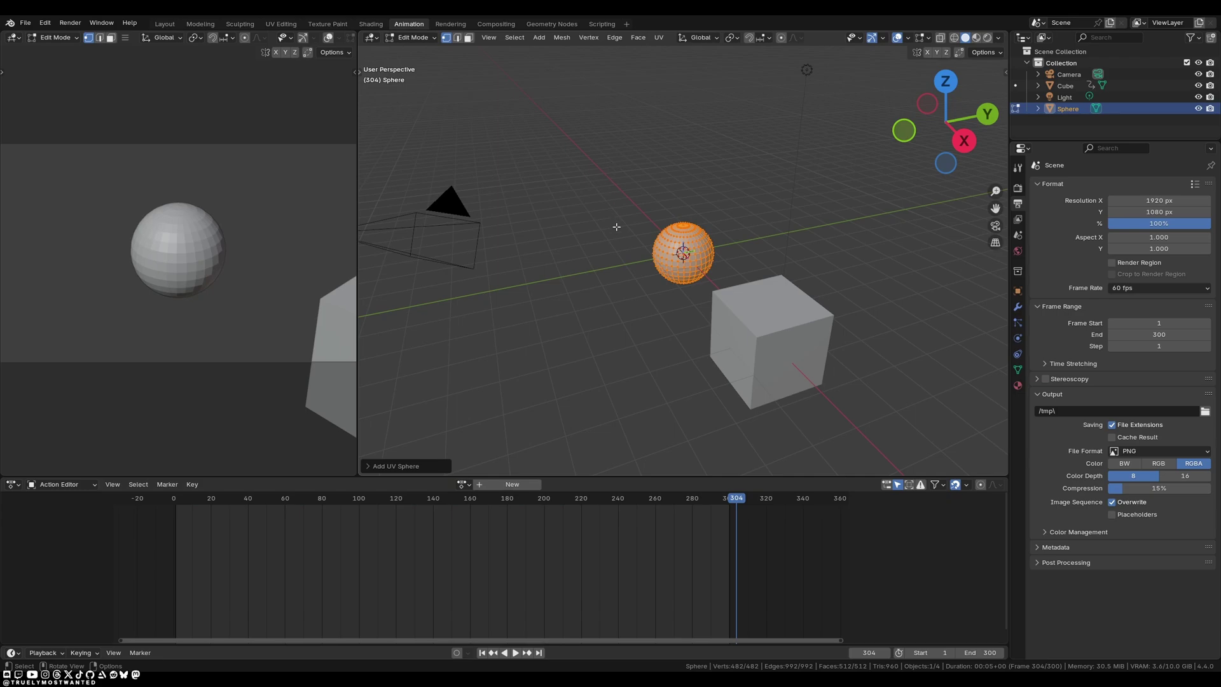
pyautogui.press('Tab')
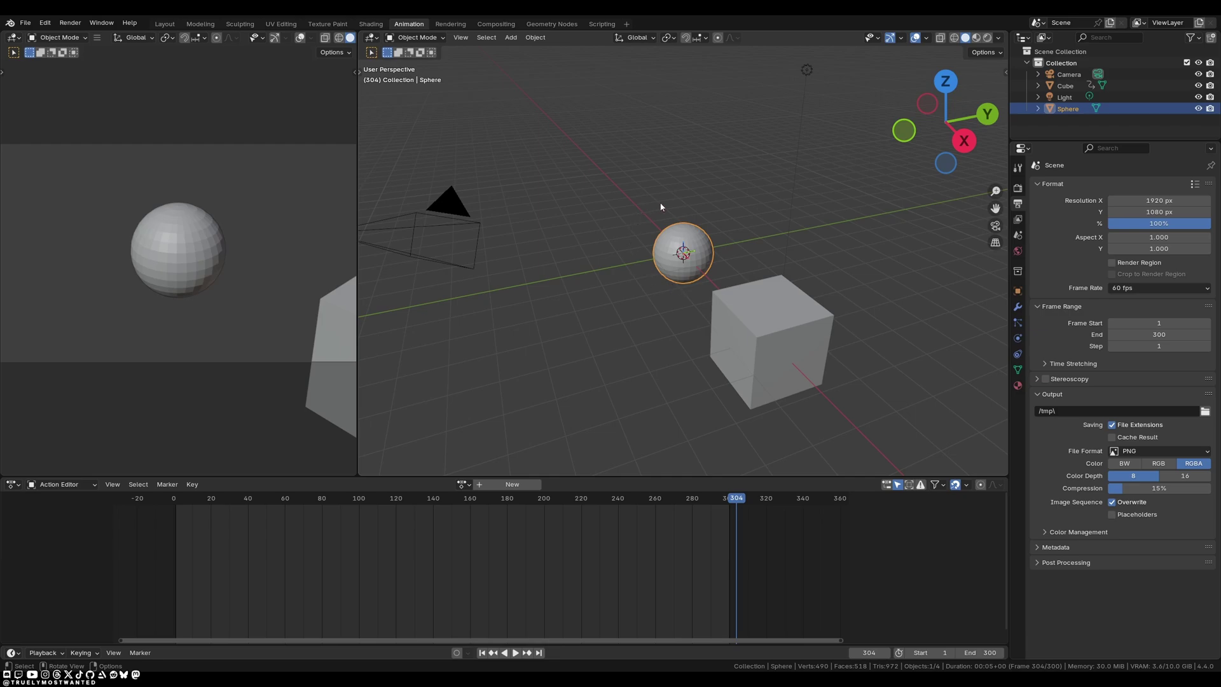
pyautogui.moveTo(736, 498); pyautogui.dragTo(178, 521)
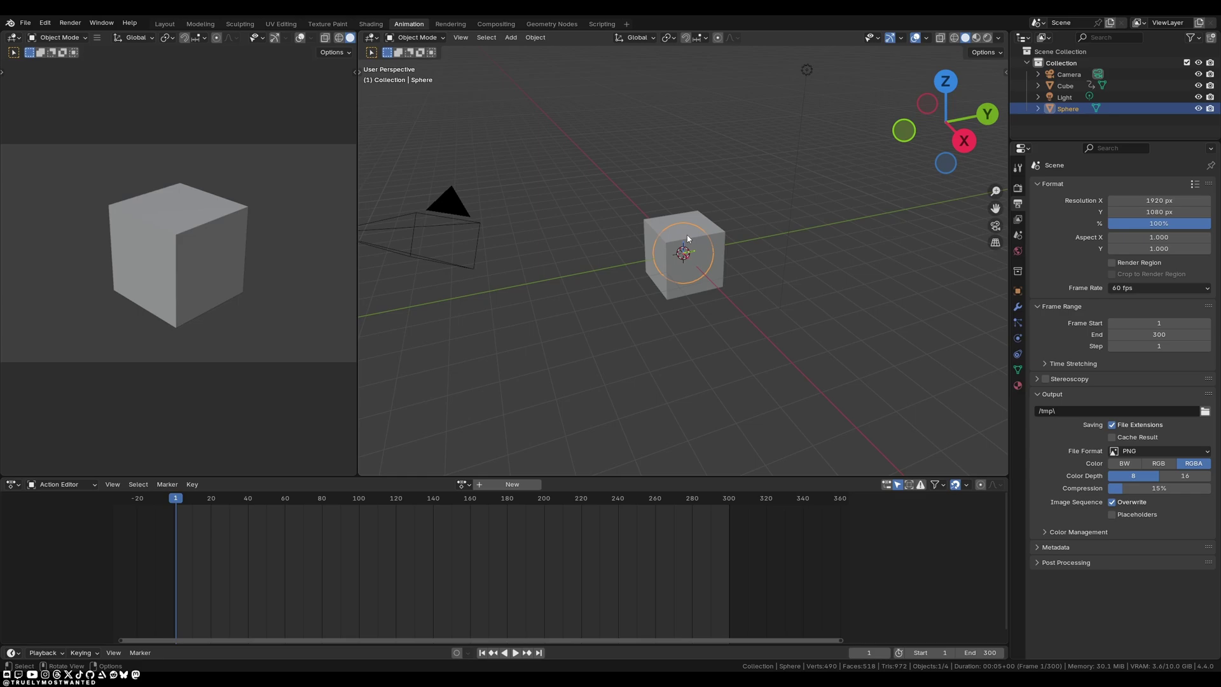
# - Move the sphere along the Y axis to sit beside the cube
pyautogui.press('g')
pyautogui.press('y')
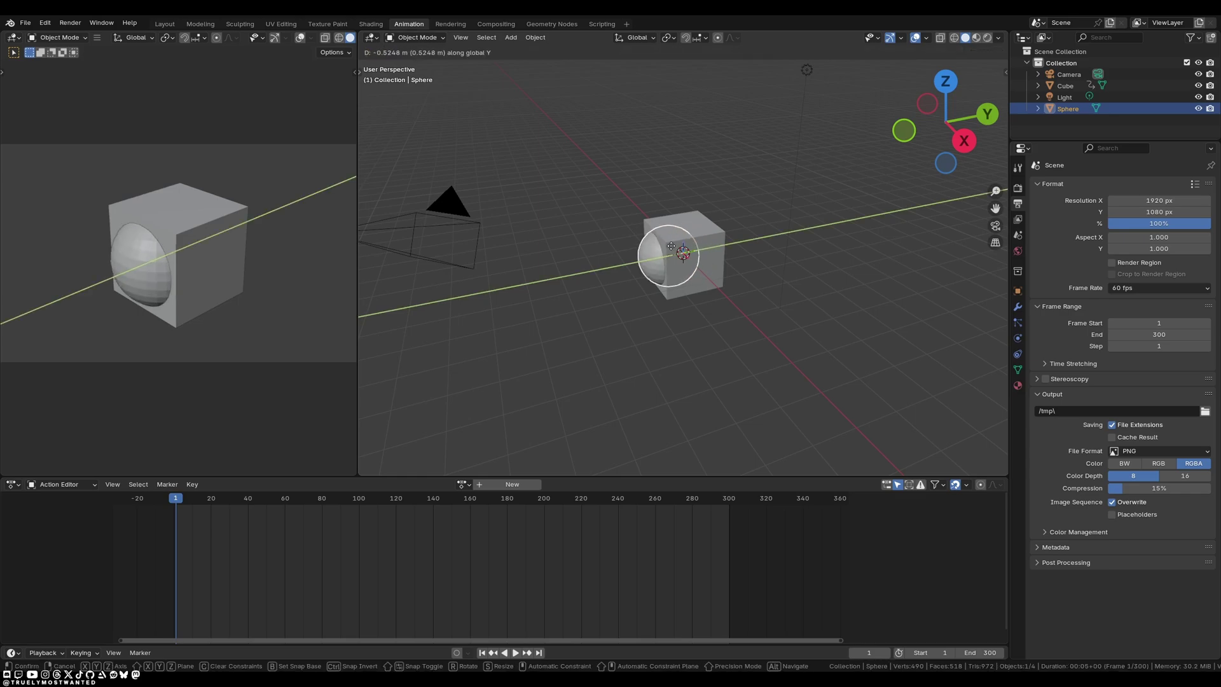
pyautogui.click(566, 294)
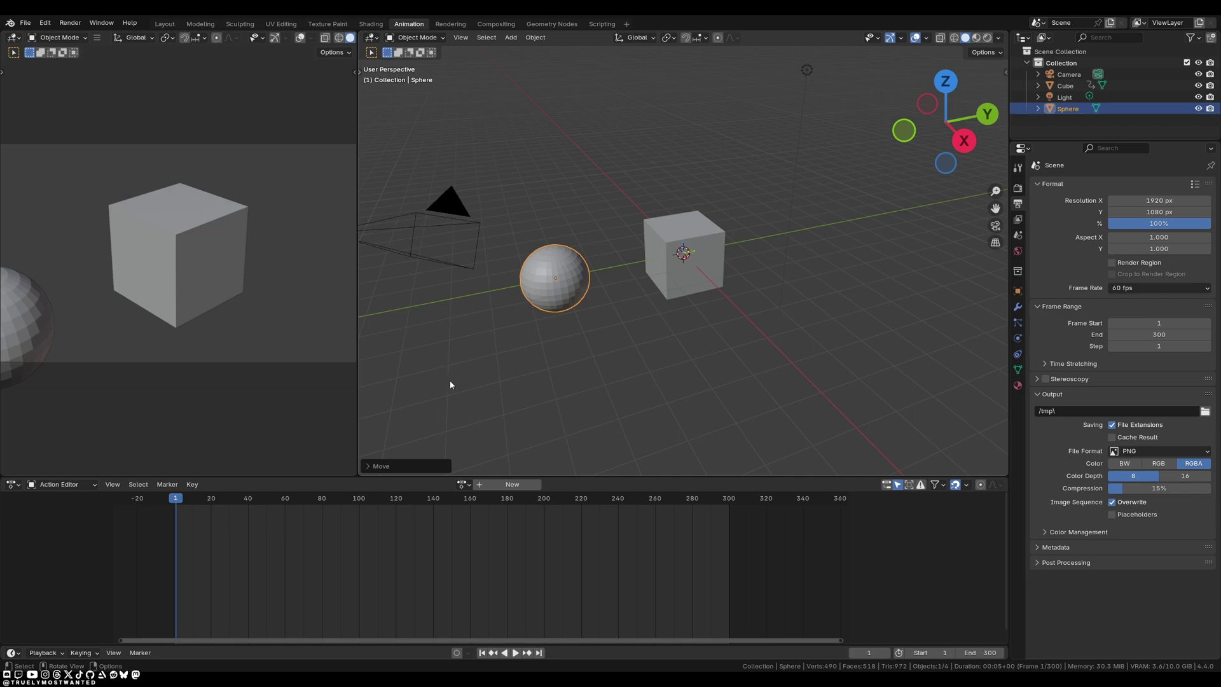
pyautogui.click(464, 484)
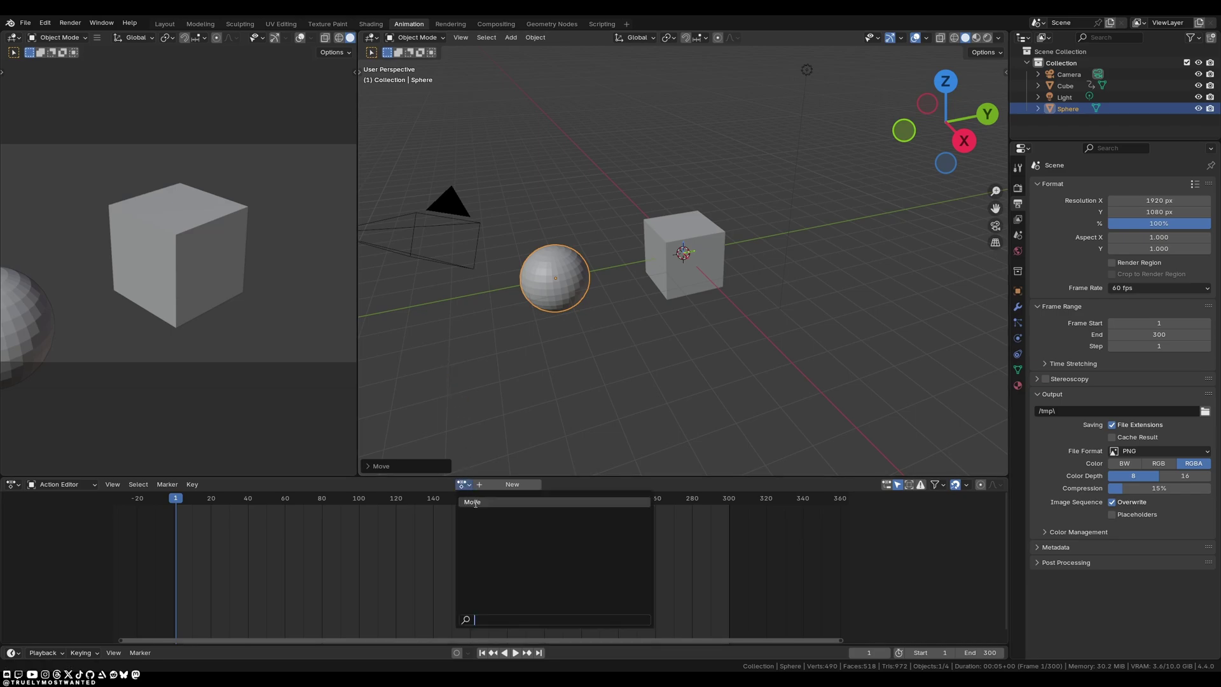
# - Assign the Move action with its Cube slot to the sphere and play the animation
pyautogui.click(472, 503)
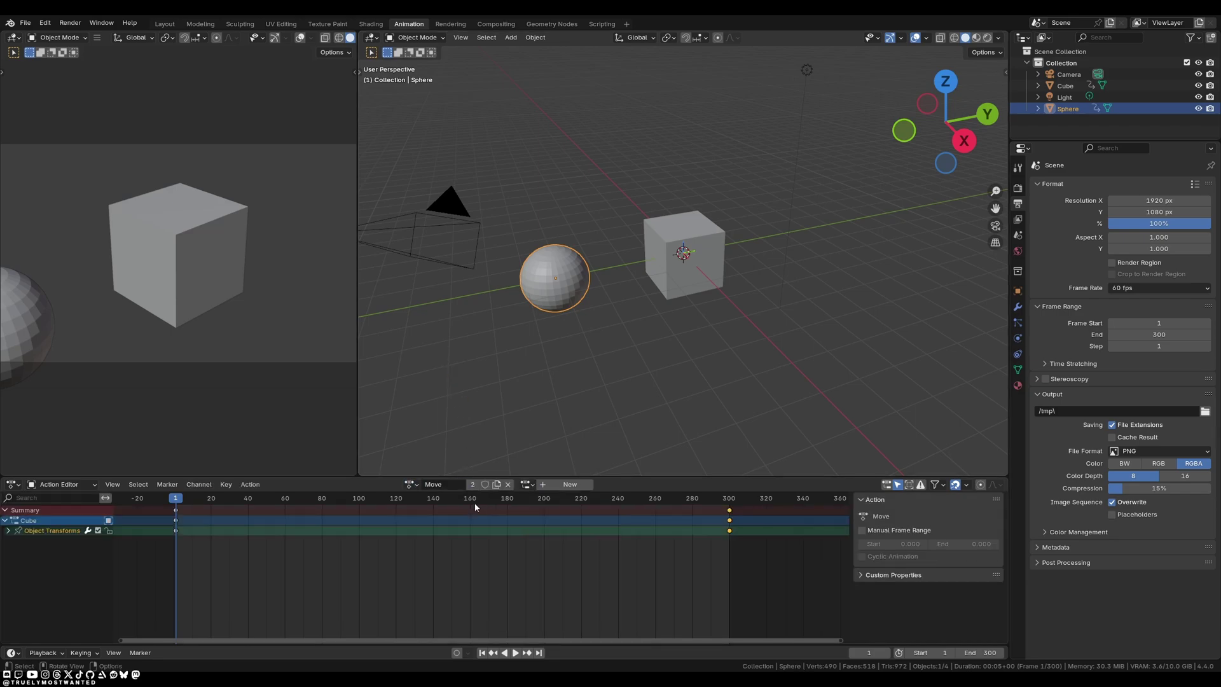
pyautogui.click(528, 485)
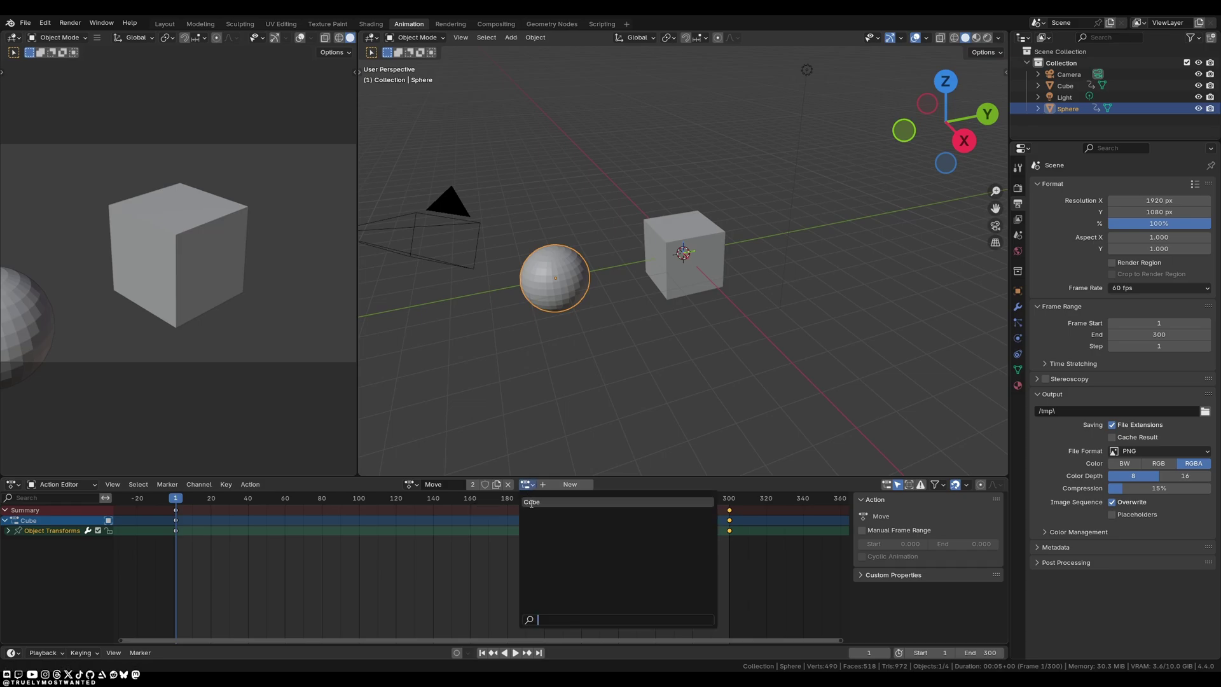
pyautogui.click(531, 504)
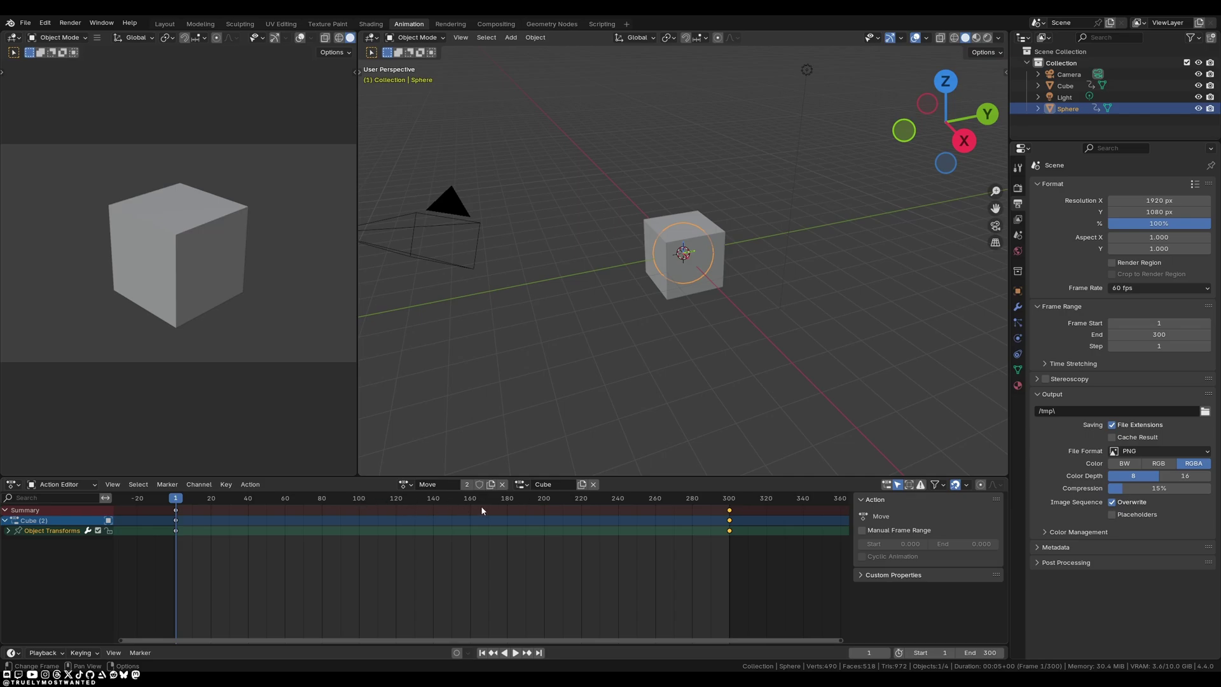
pyautogui.click(515, 653)
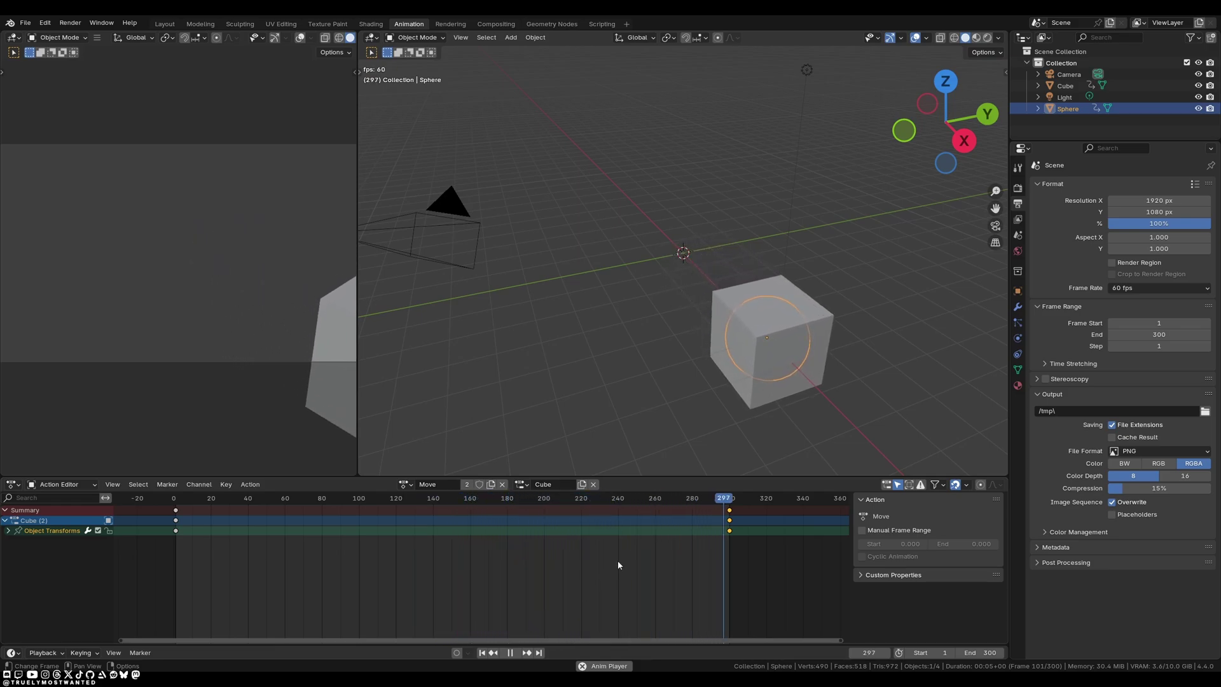
# - Pause the animation playback
pyautogui.click(512, 653)
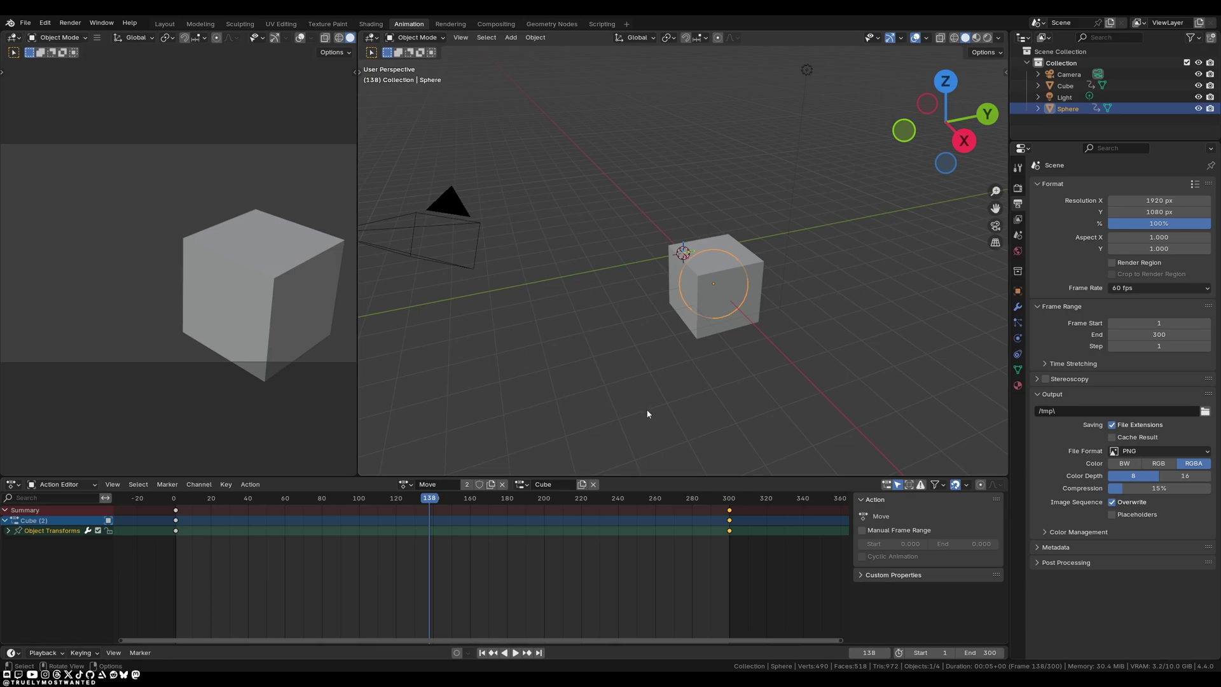
# - Delete the Y and Z Location keyframes from the Move action, keeping only X
pyautogui.click(8, 531)
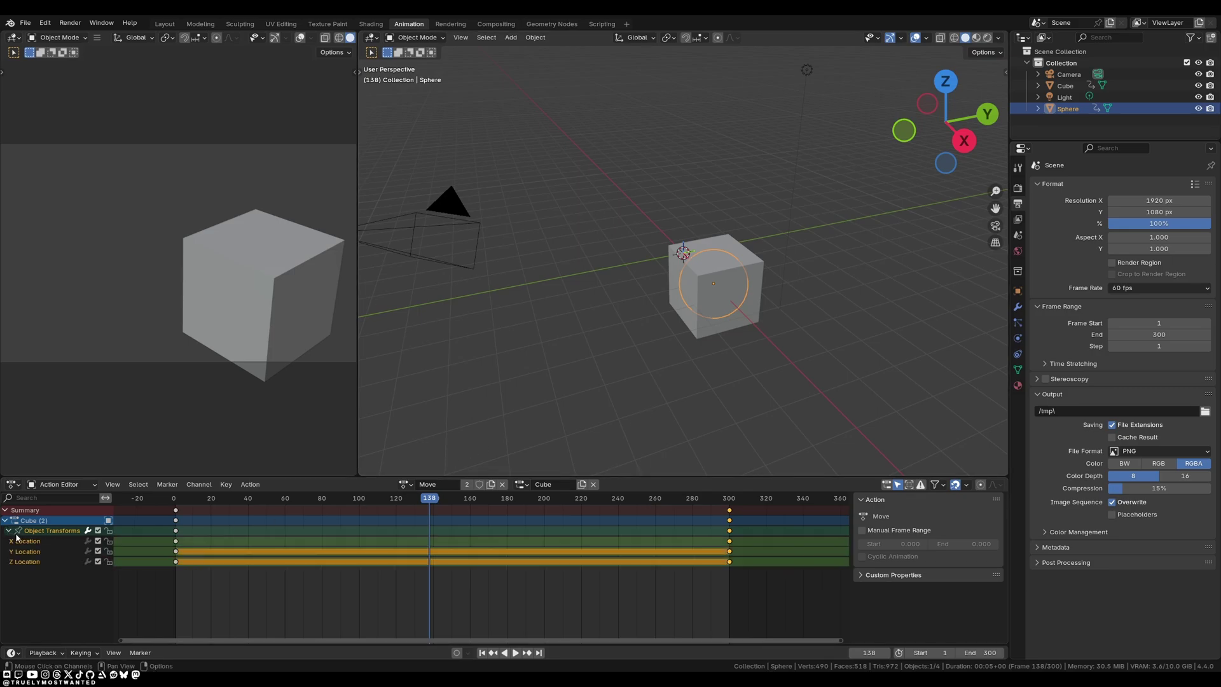
pyautogui.click(369, 612)
pyautogui.moveTo(757, 589); pyautogui.dragTo(220, 564)
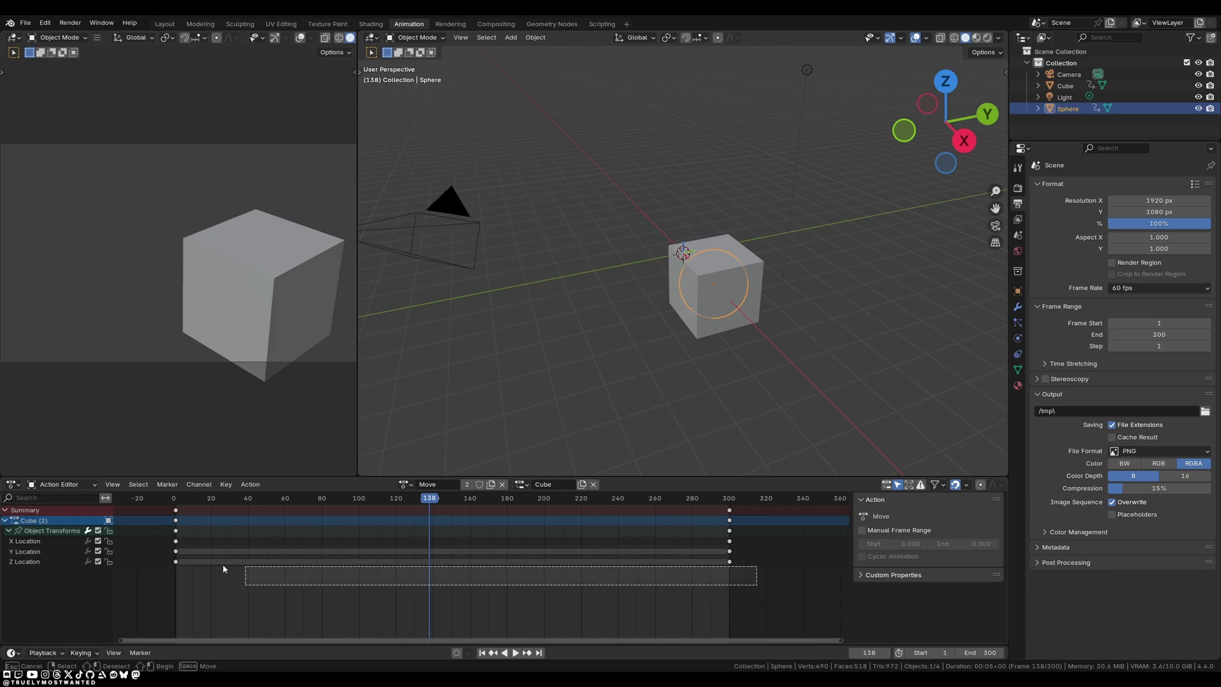
pyautogui.moveTo(291, 502); pyautogui.dragTo(177, 525)
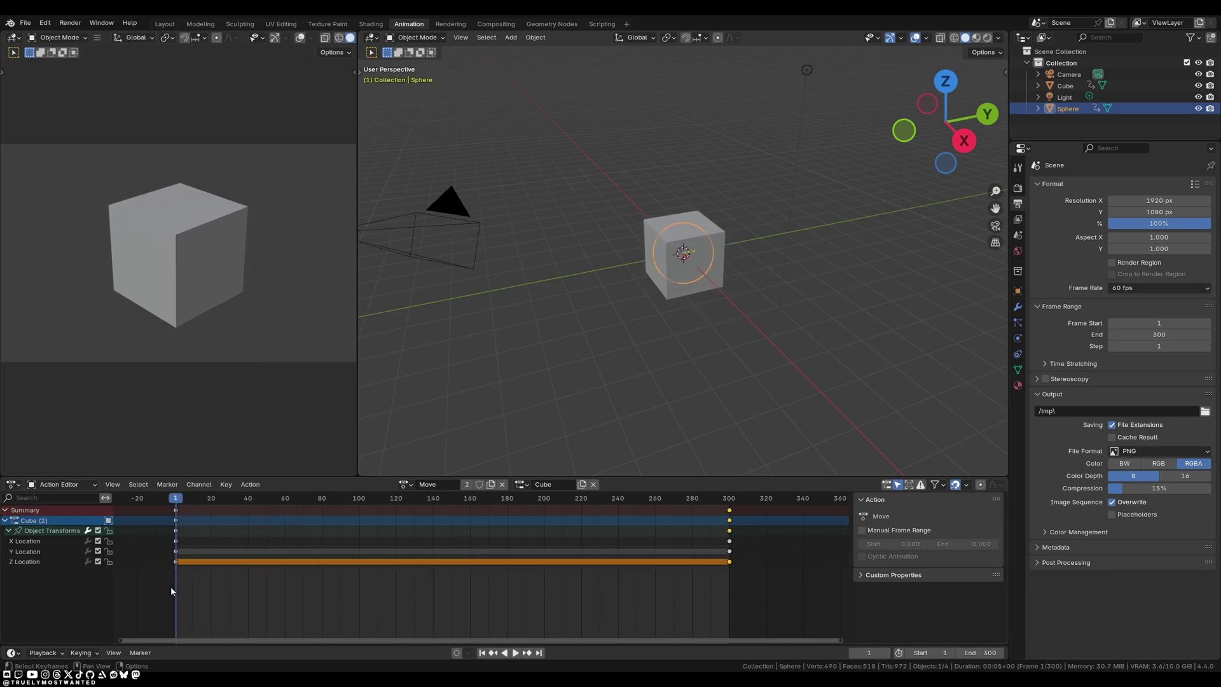
pyautogui.moveTo(171, 587)
pyautogui.mouseDown()
pyautogui.moveTo(614, 592)
pyautogui.moveTo(784, 554)
pyautogui.mouseUp()
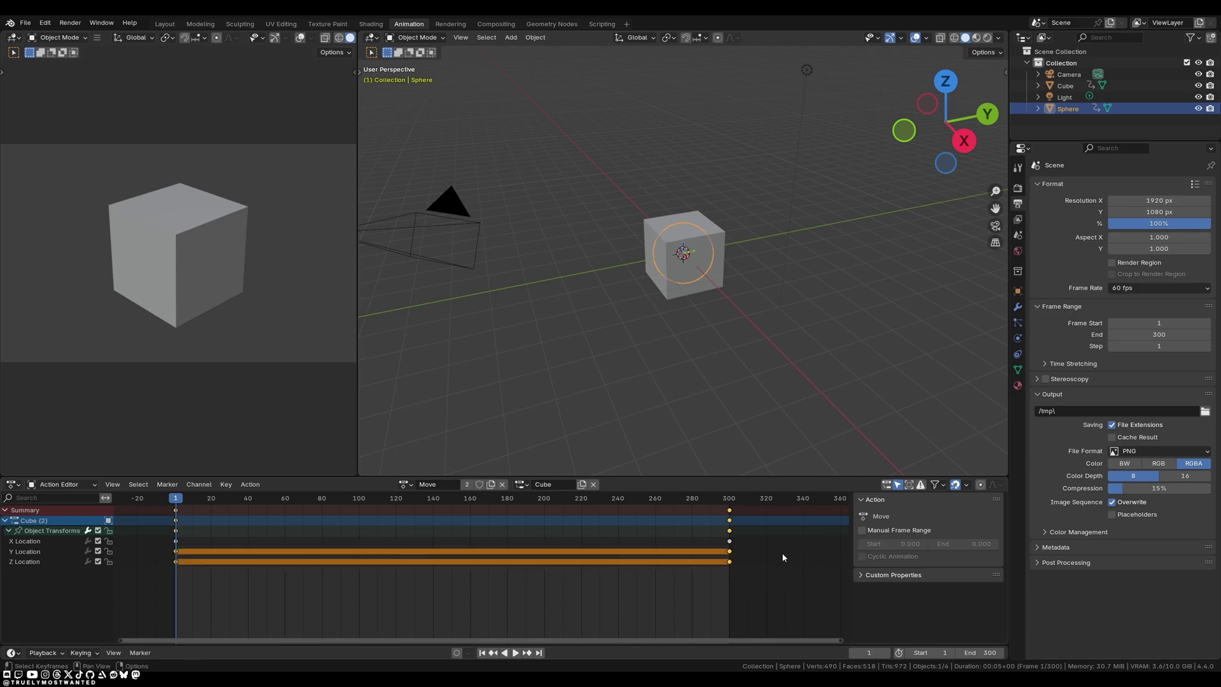
pyautogui.press('Delete')
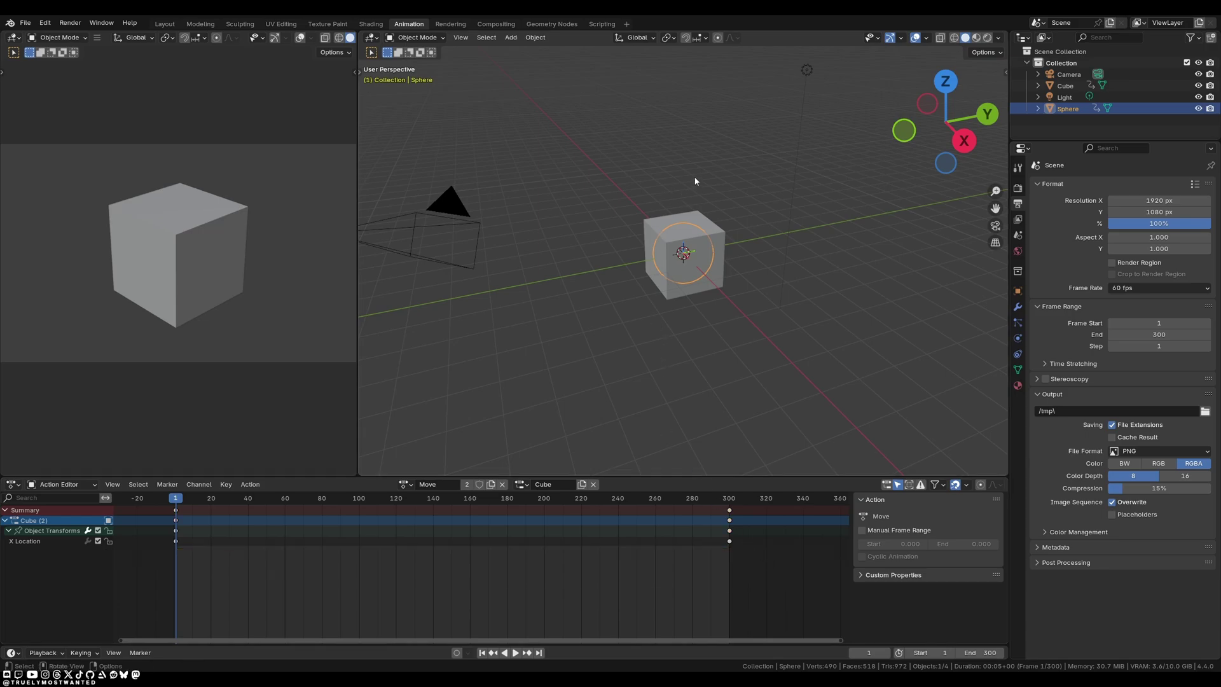
# - Move the sphere along Y so it sits beside the cube
pyautogui.press('g')
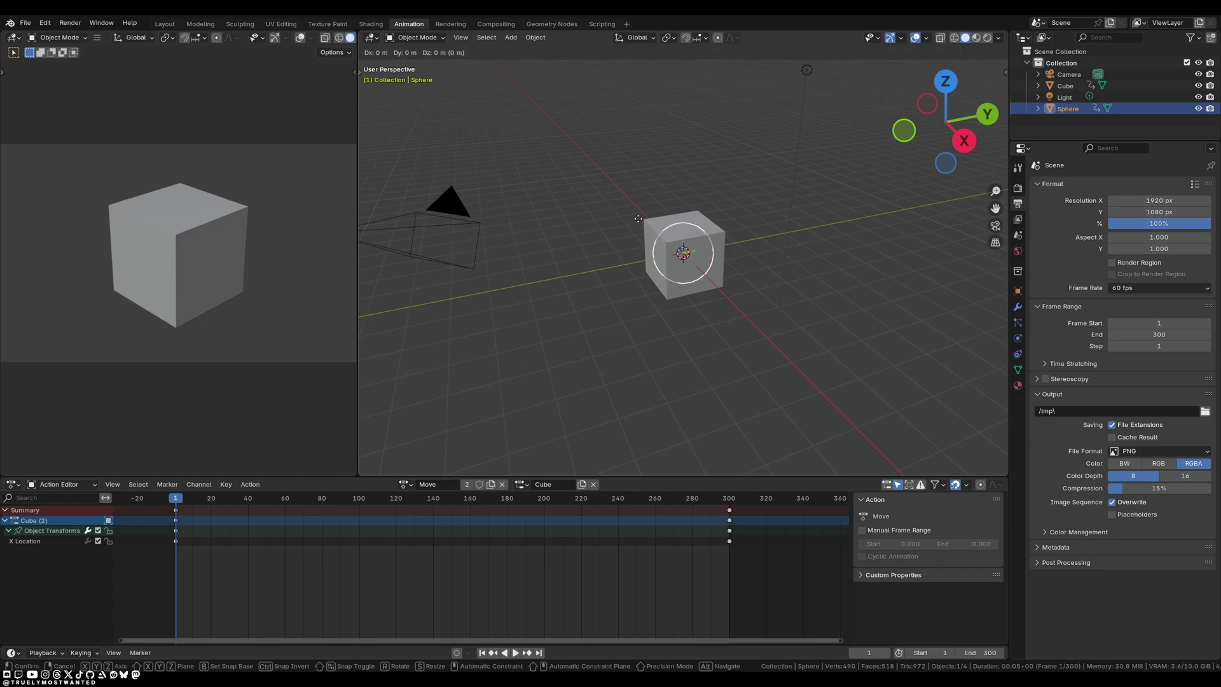
pyautogui.press('y')
pyautogui.click(475, 274)
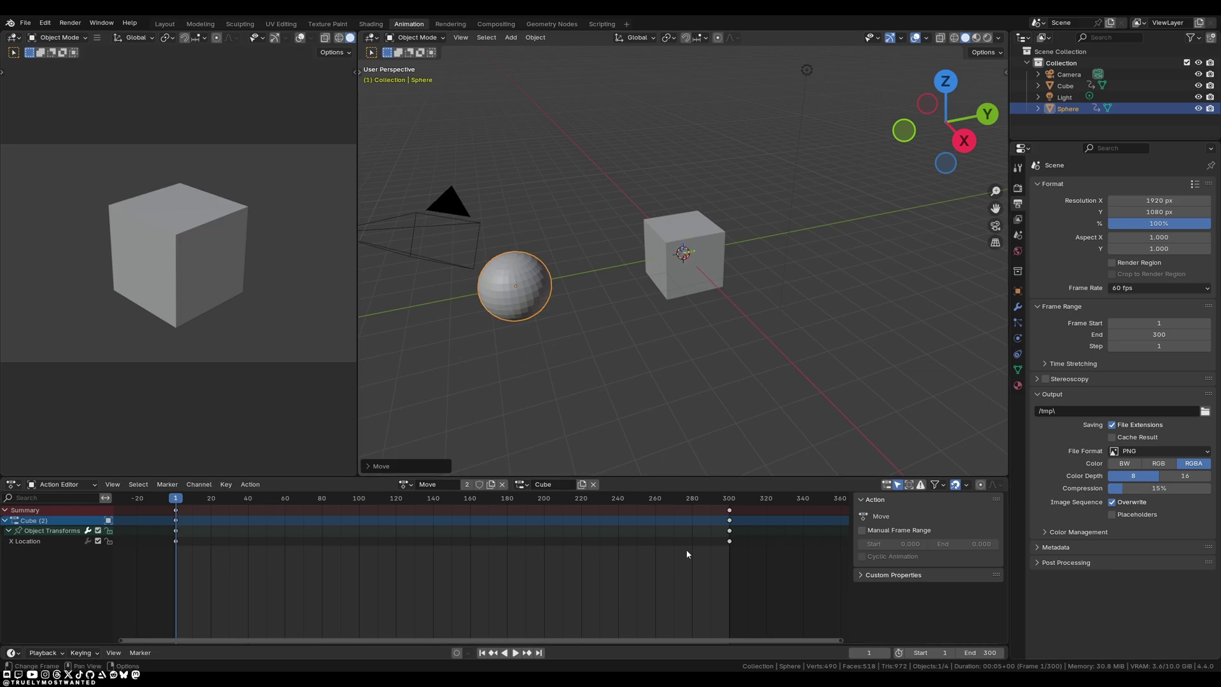
# - Play the animation to watch the sphere slide along X beside the cube, then stop it
pyautogui.click(516, 653)
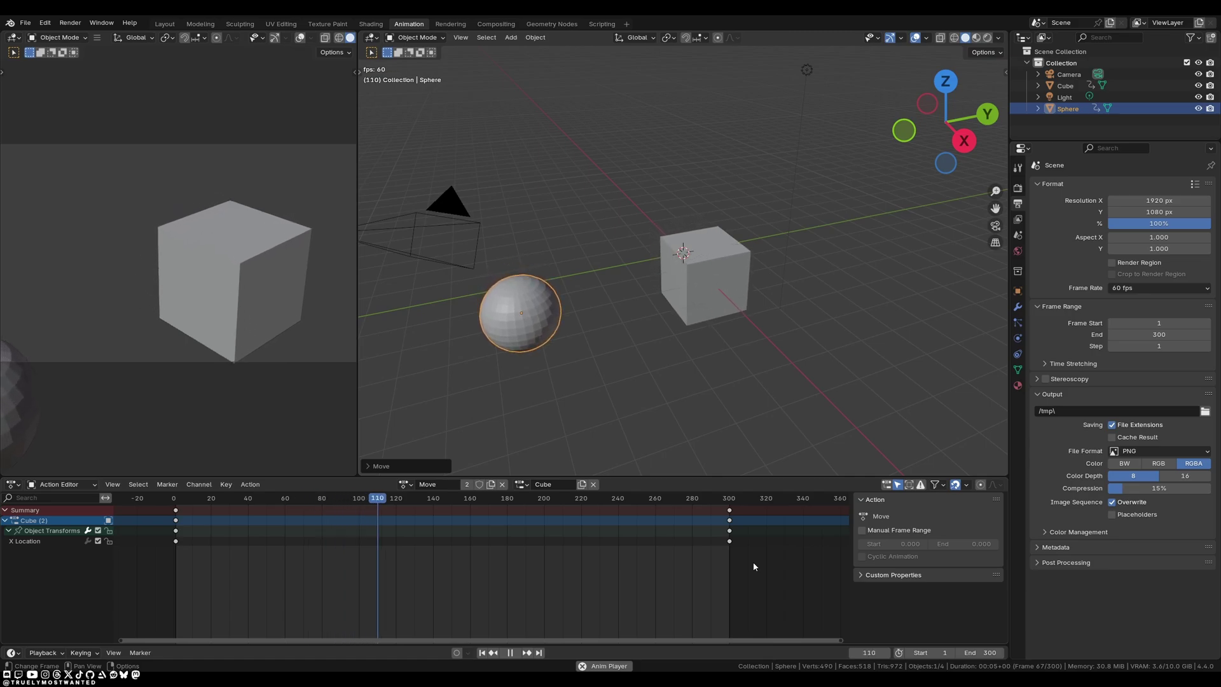
pyautogui.press('space')
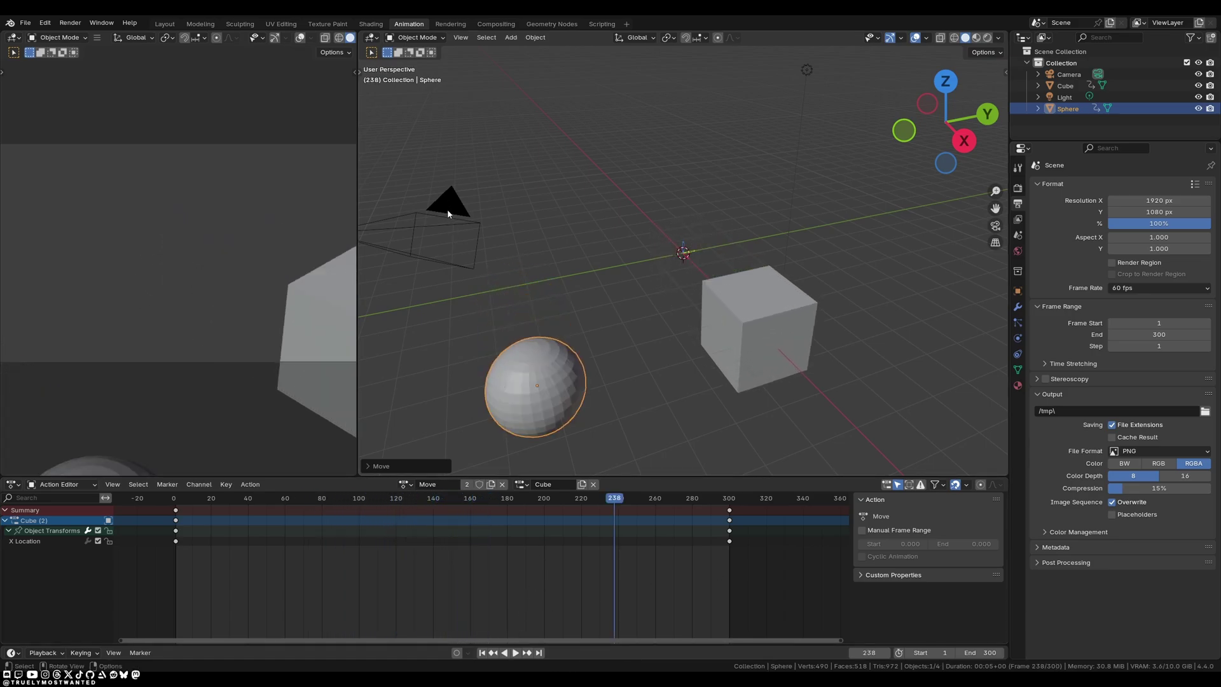
# - Assign the Move action to the camera using the Cube slot
pyautogui.click(448, 213)
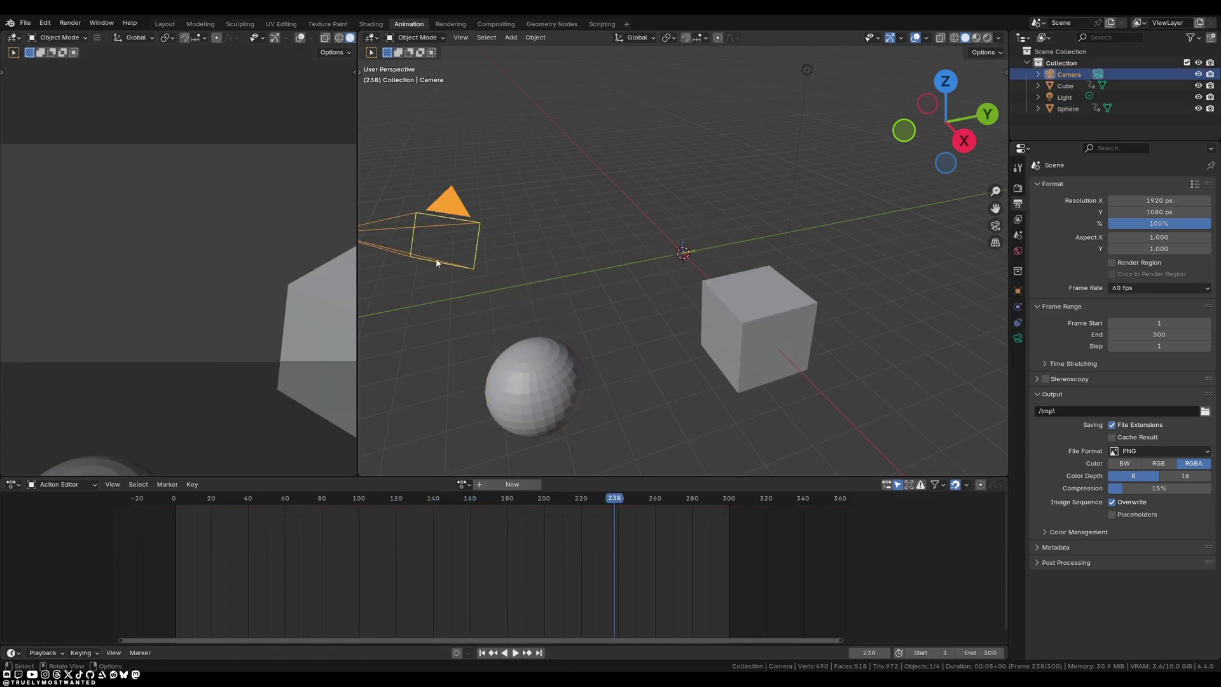
pyautogui.click(465, 485)
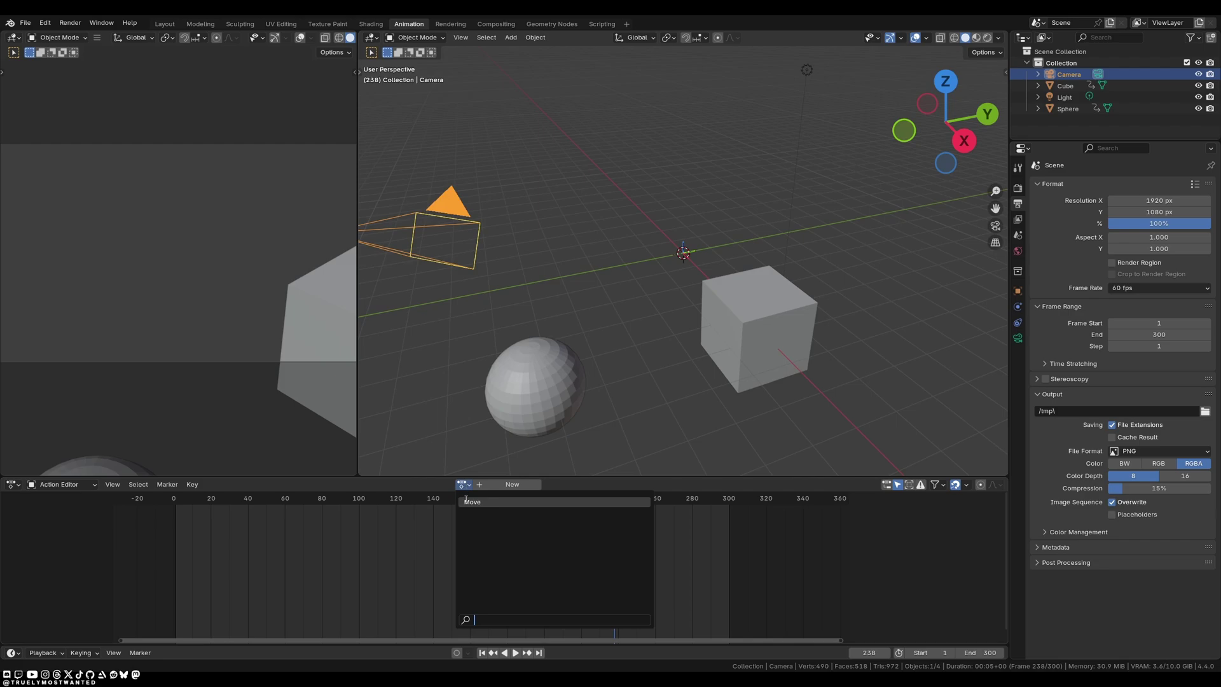
pyautogui.click(464, 503)
pyautogui.click(528, 485)
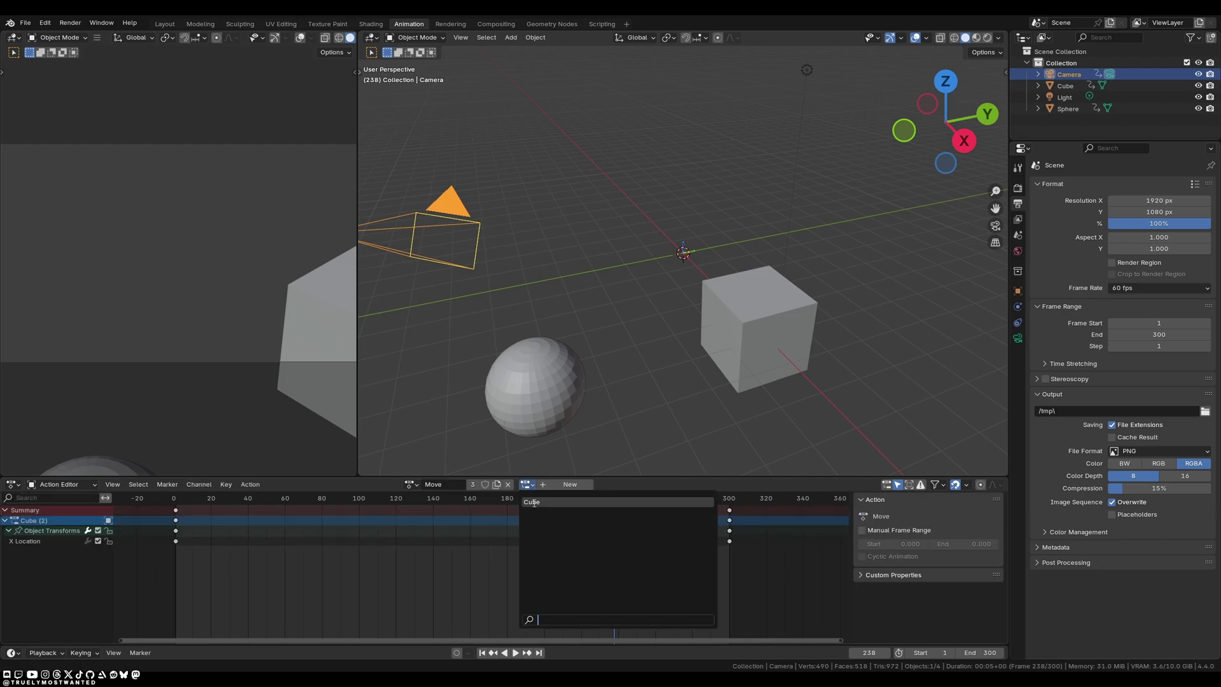
pyautogui.click(534, 503)
# - Preview the shared motion by scrubbing and playback, then add a new Camera slot
pyautogui.moveTo(542, 502)
pyautogui.mouseDown()
pyautogui.moveTo(728, 574)
pyautogui.moveTo(189, 525)
pyautogui.mouseUp()
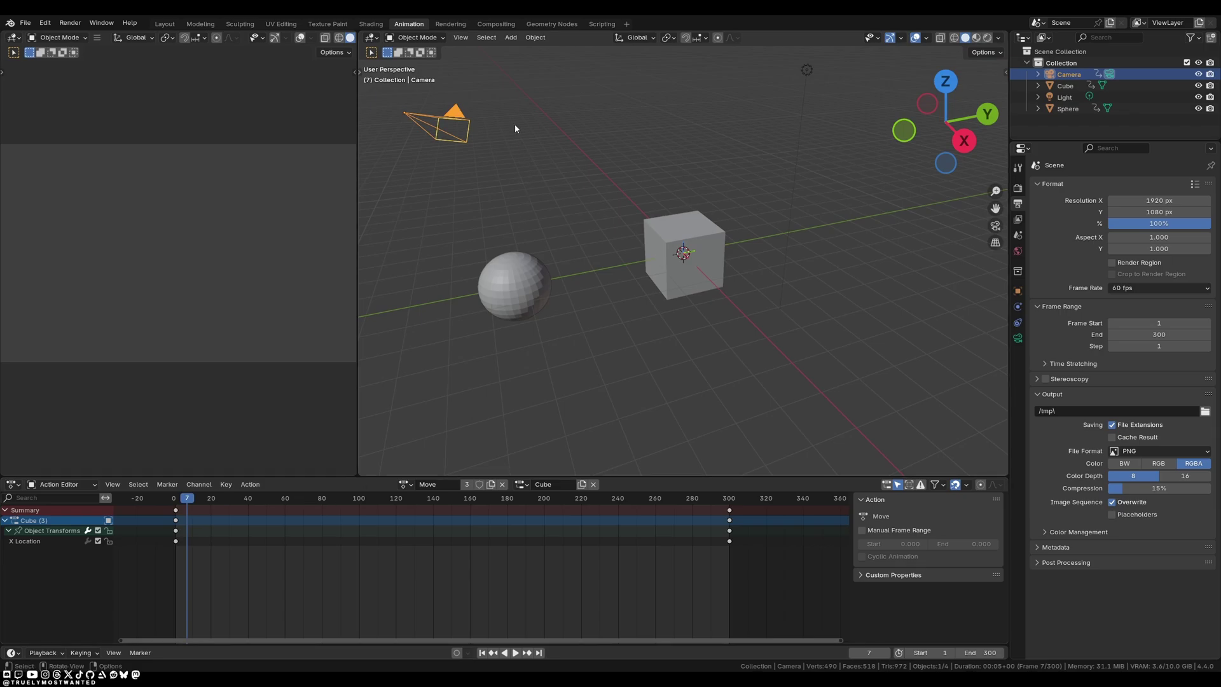
pyautogui.moveTo(460, 234)
pyautogui.mouseDown(button='middle')
pyautogui.moveTo(573, 254)
pyautogui.moveTo(571, 223)
pyautogui.mouseUp(button='middle')
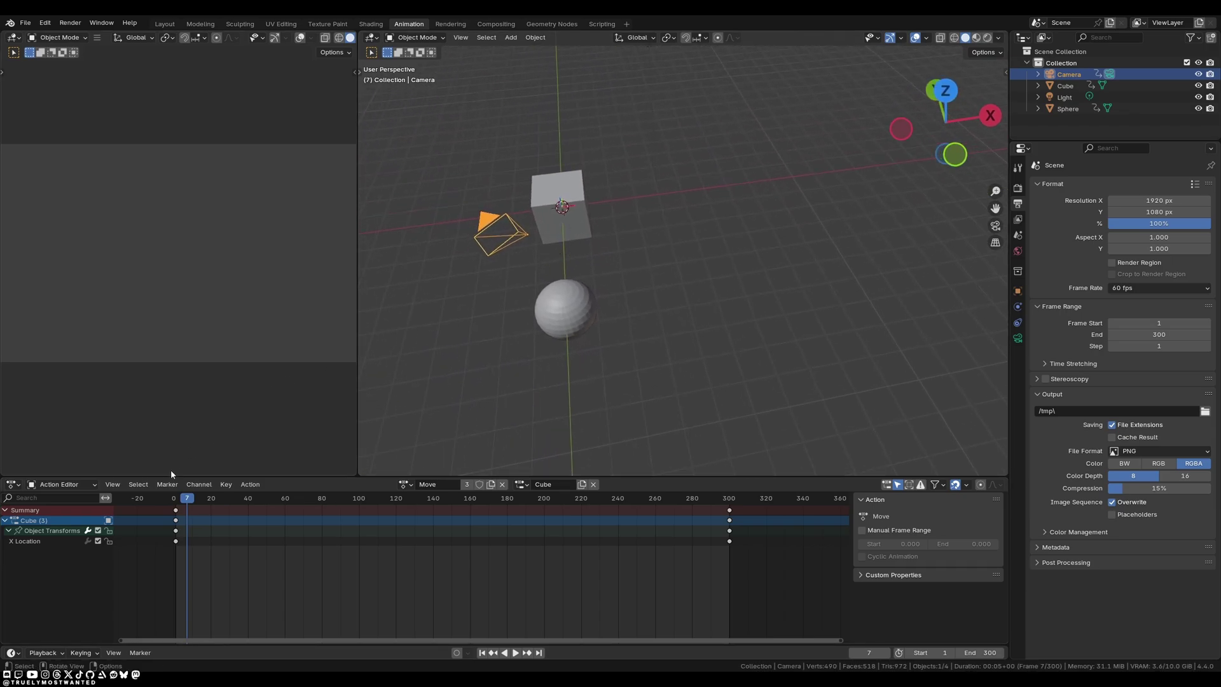
pyautogui.press('space')
pyautogui.moveTo(360, 499)
pyautogui.mouseDown()
pyautogui.moveTo(750, 501)
pyautogui.moveTo(248, 528)
pyautogui.moveTo(777, 509)
pyautogui.moveTo(264, 509)
pyautogui.moveTo(739, 532)
pyautogui.mouseUp()
pyautogui.press('Escape')
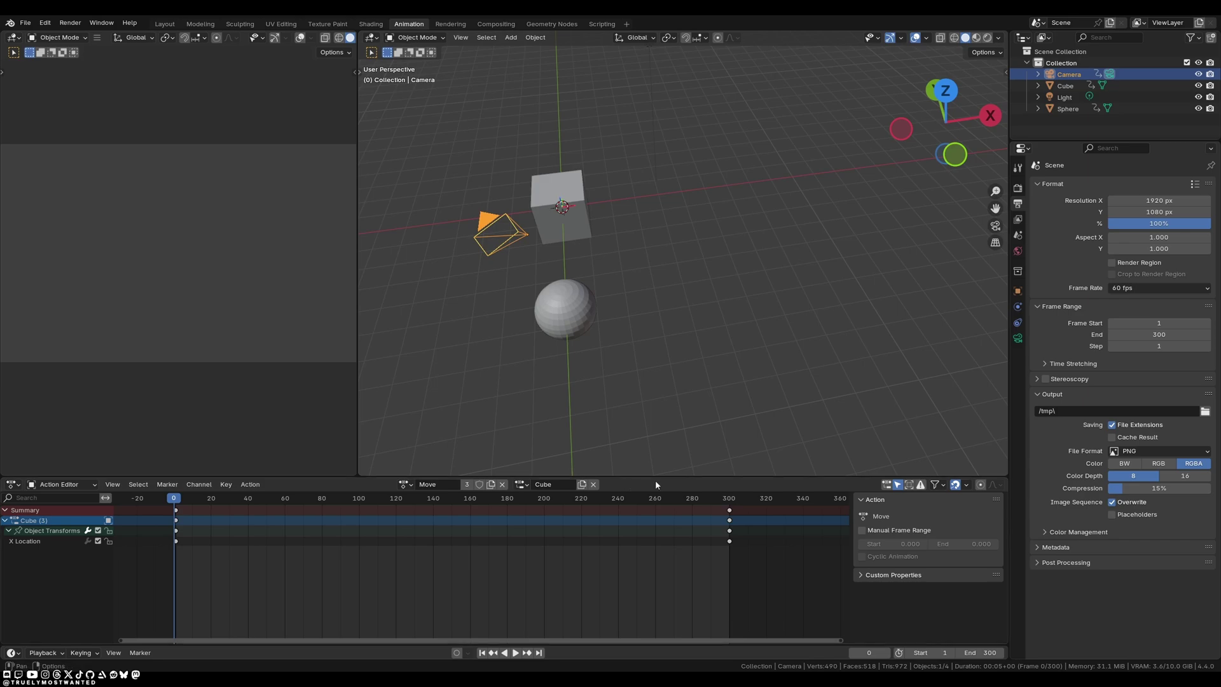
pyautogui.click(582, 484)
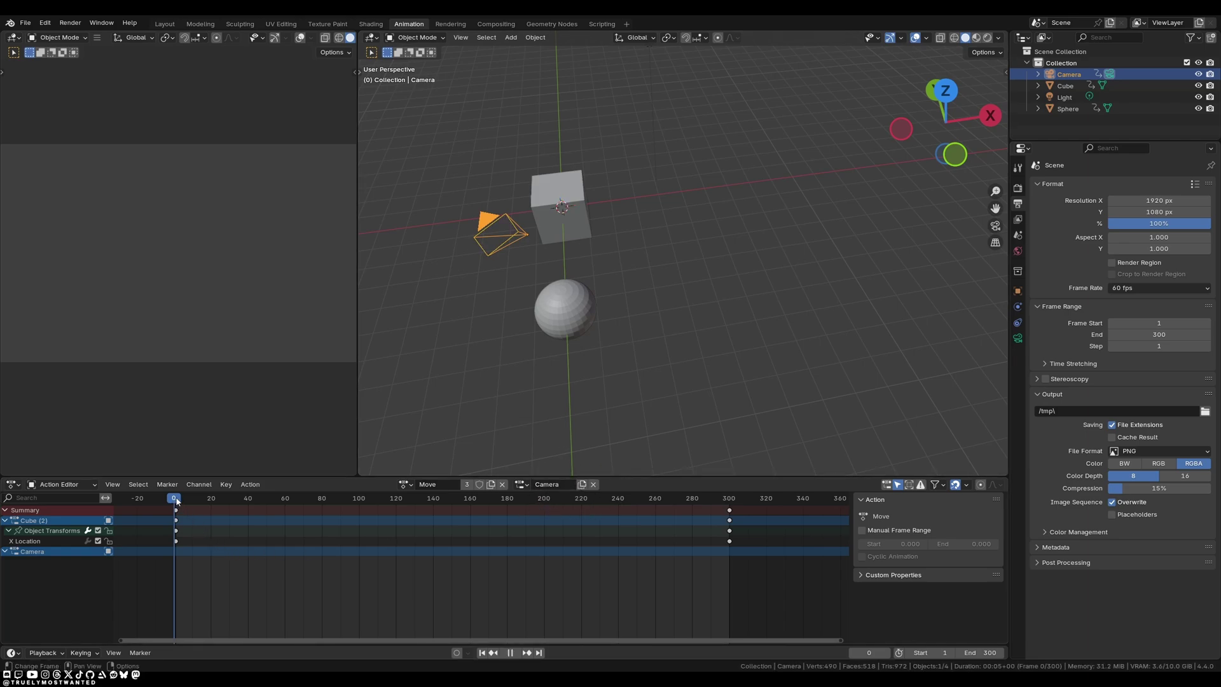
# - At frame 1, shift the camera along X and rotate it around Z
pyautogui.press('Right')
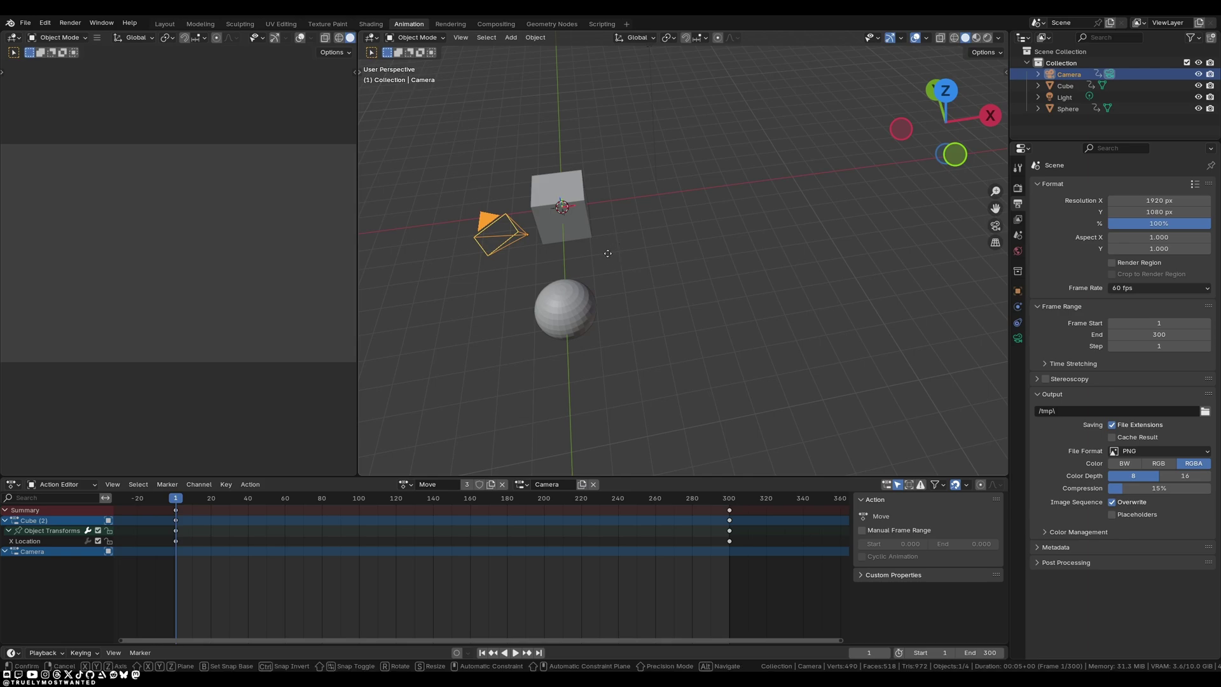
pyautogui.press('g')
pyautogui.press('x')
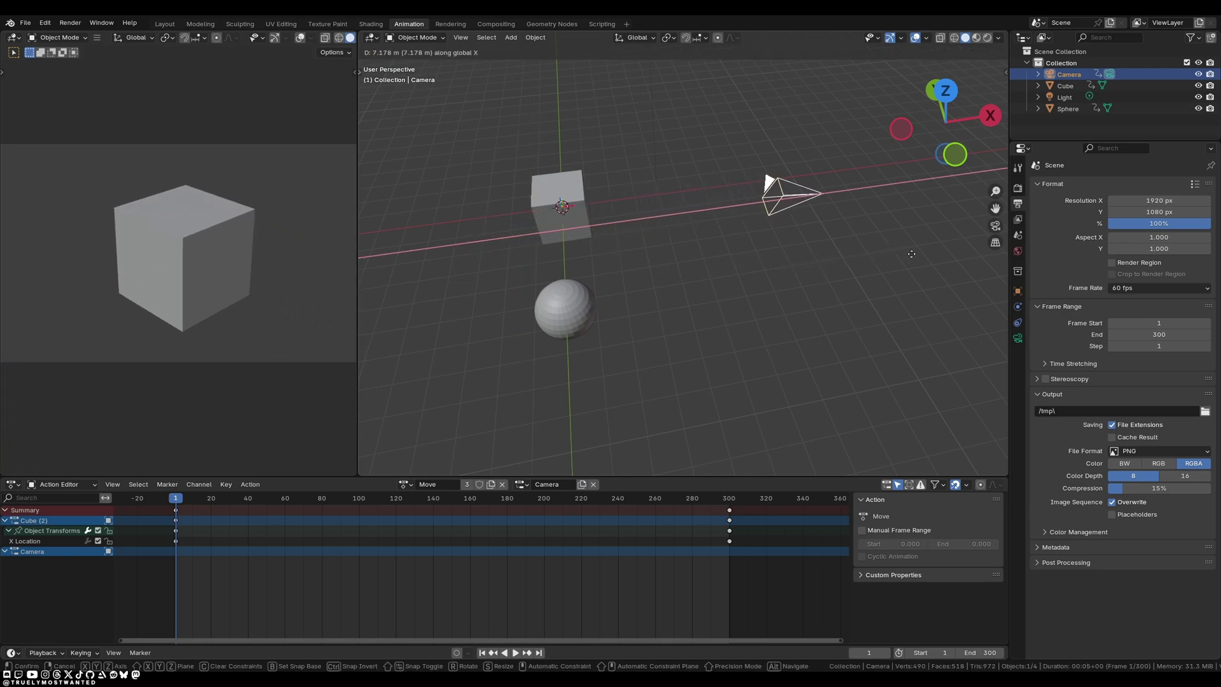
pyautogui.click(928, 255)
pyautogui.press('r')
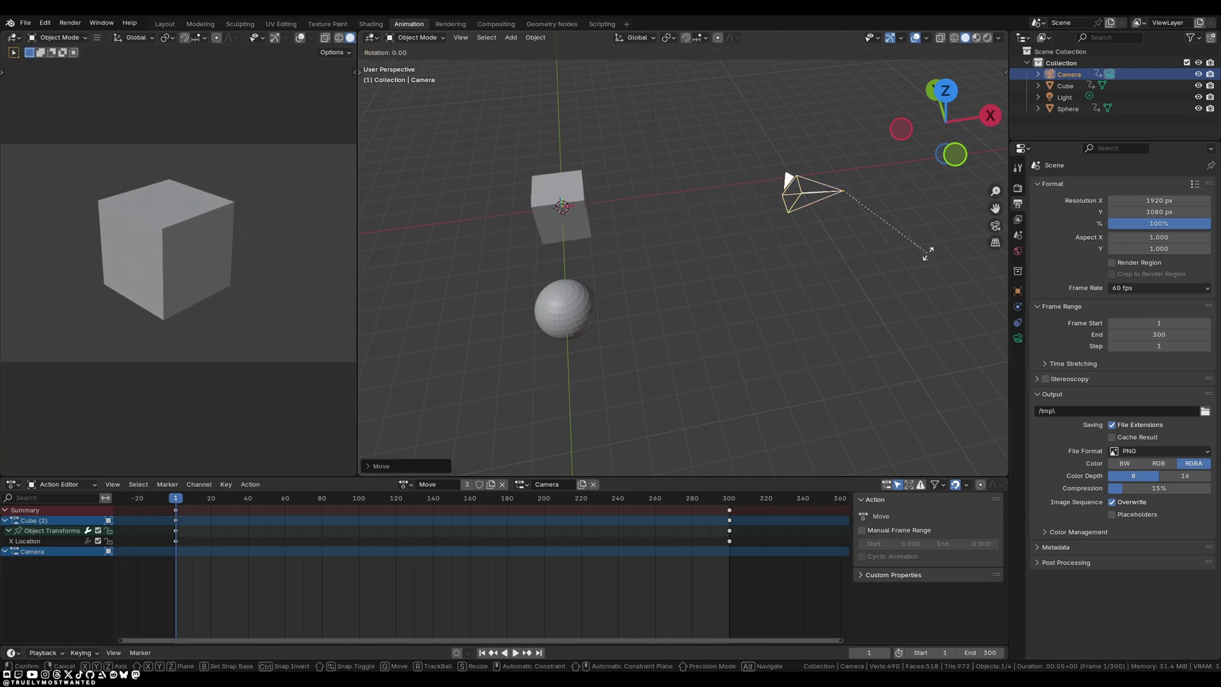
pyautogui.press('z')
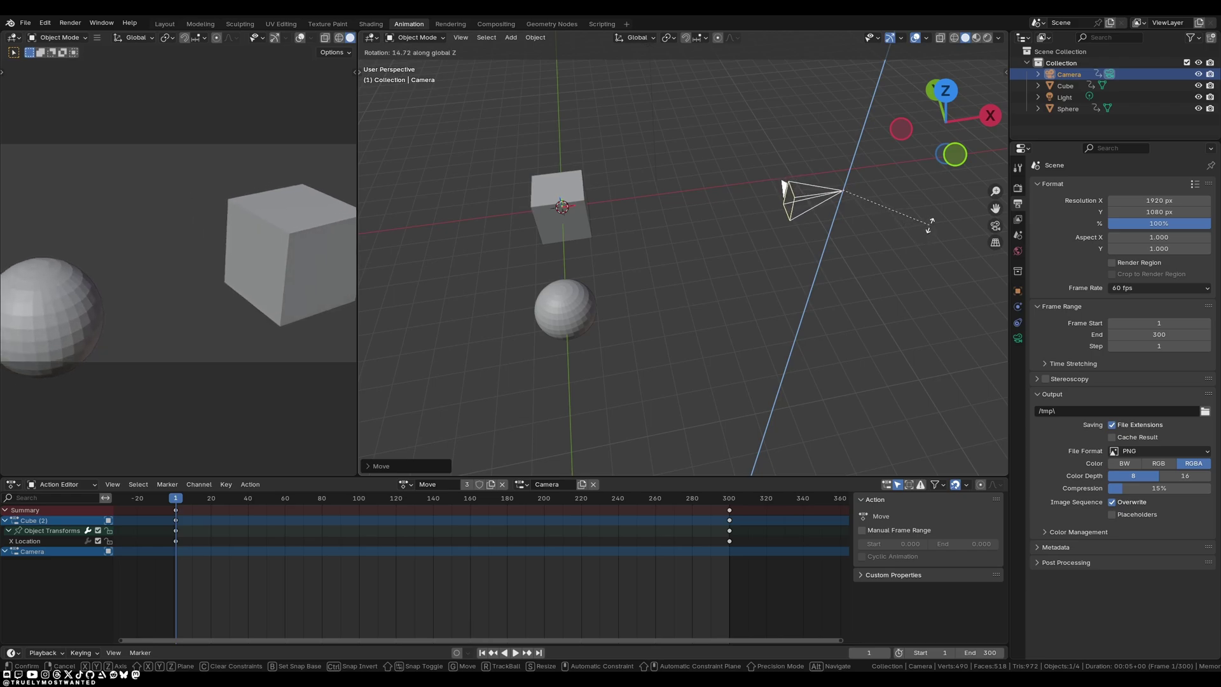
pyautogui.click(928, 219)
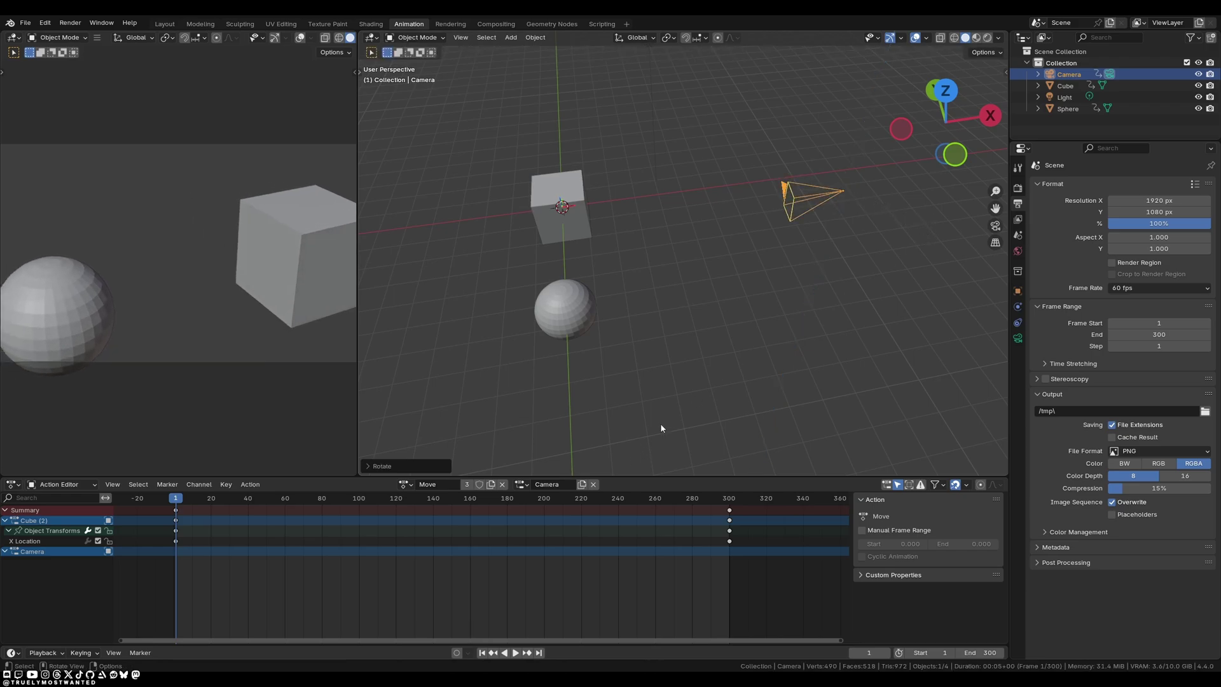
# - Keyframe the camera's location and rotation at frame 1
pyautogui.click(1018, 292)
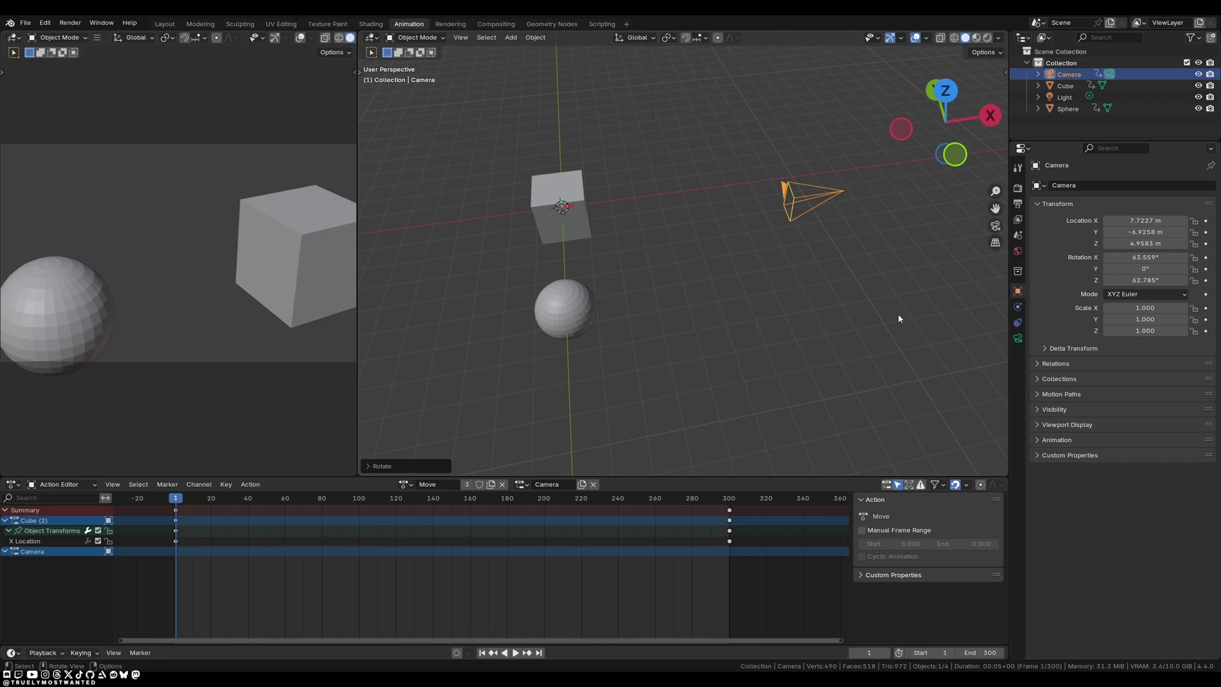
pyautogui.press('i')
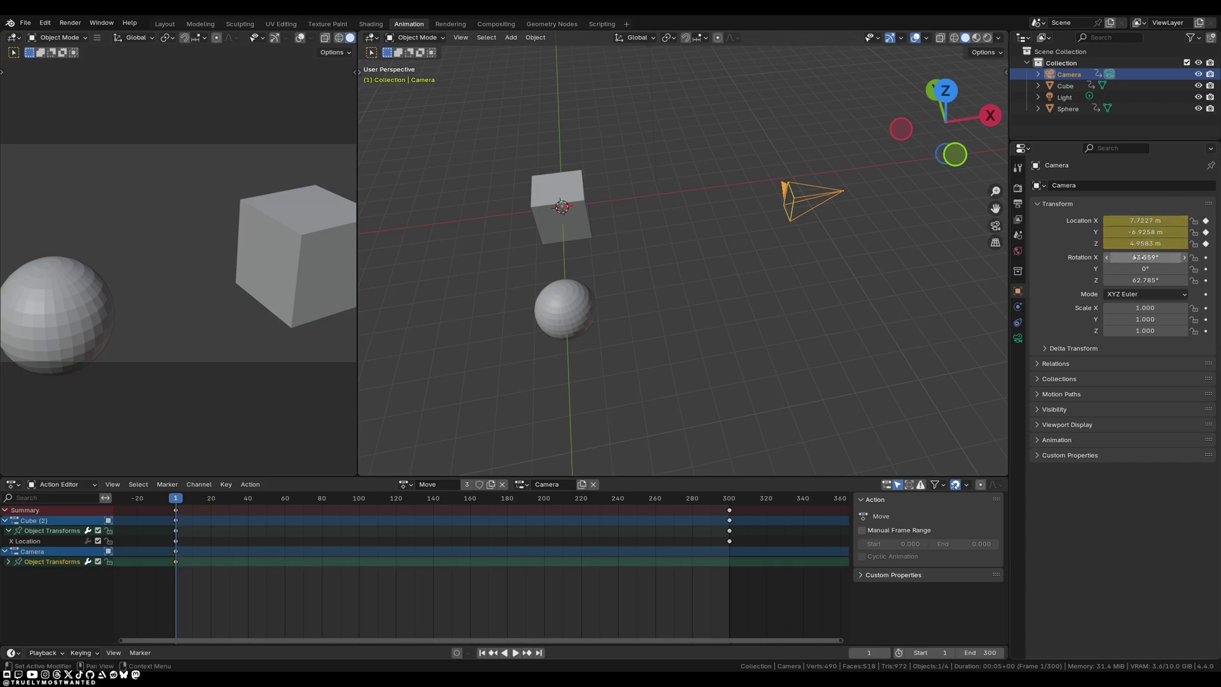
pyautogui.press('i')
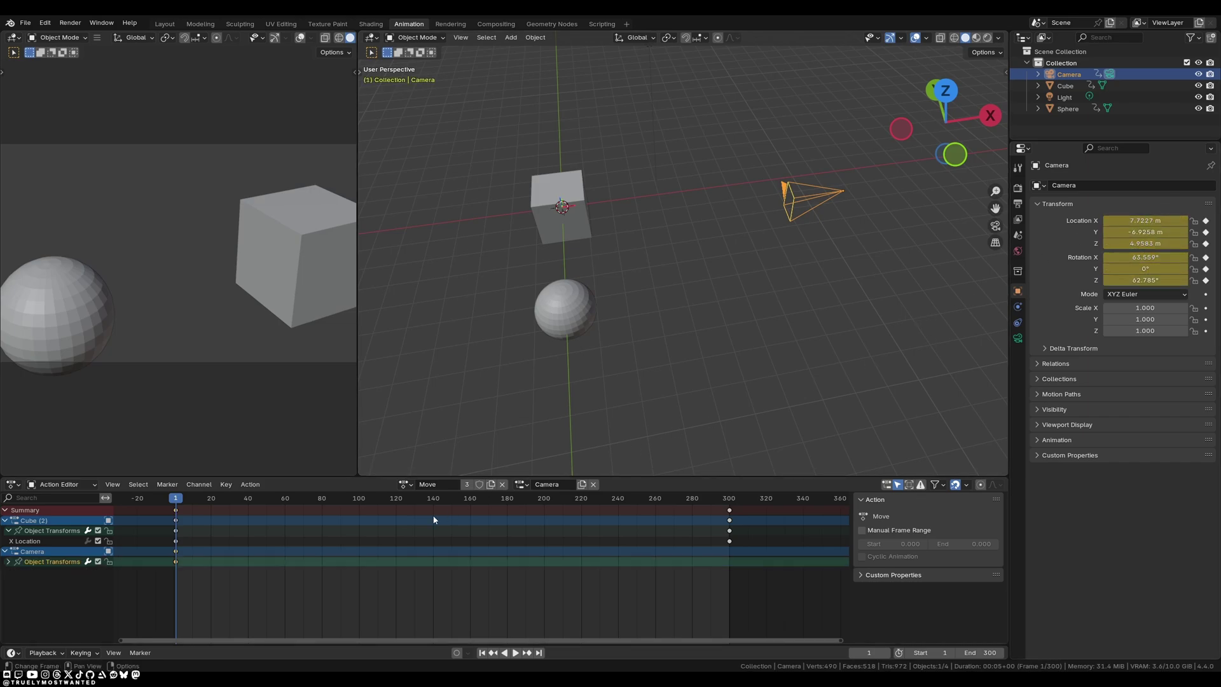
pyautogui.moveTo(163, 496); pyautogui.dragTo(729, 512)
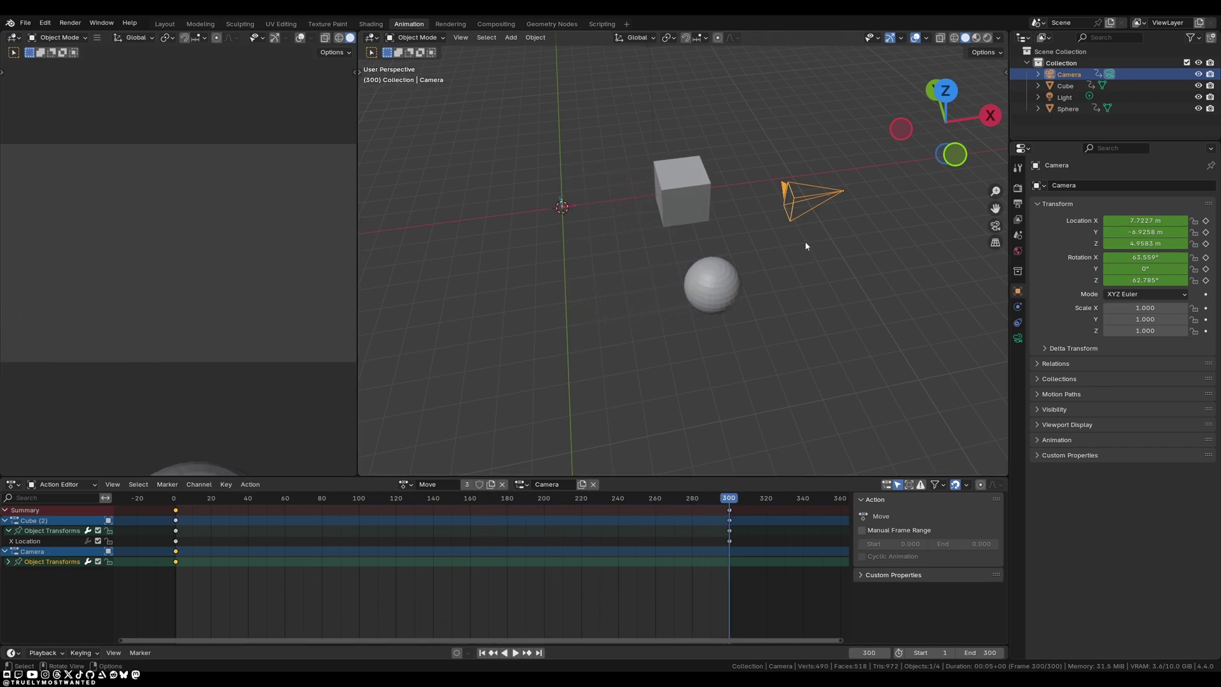
# - Move the camera to X 15.324 m, turn it around Z, and keyframe location and rotation
pyautogui.press('g')
pyautogui.press('x')
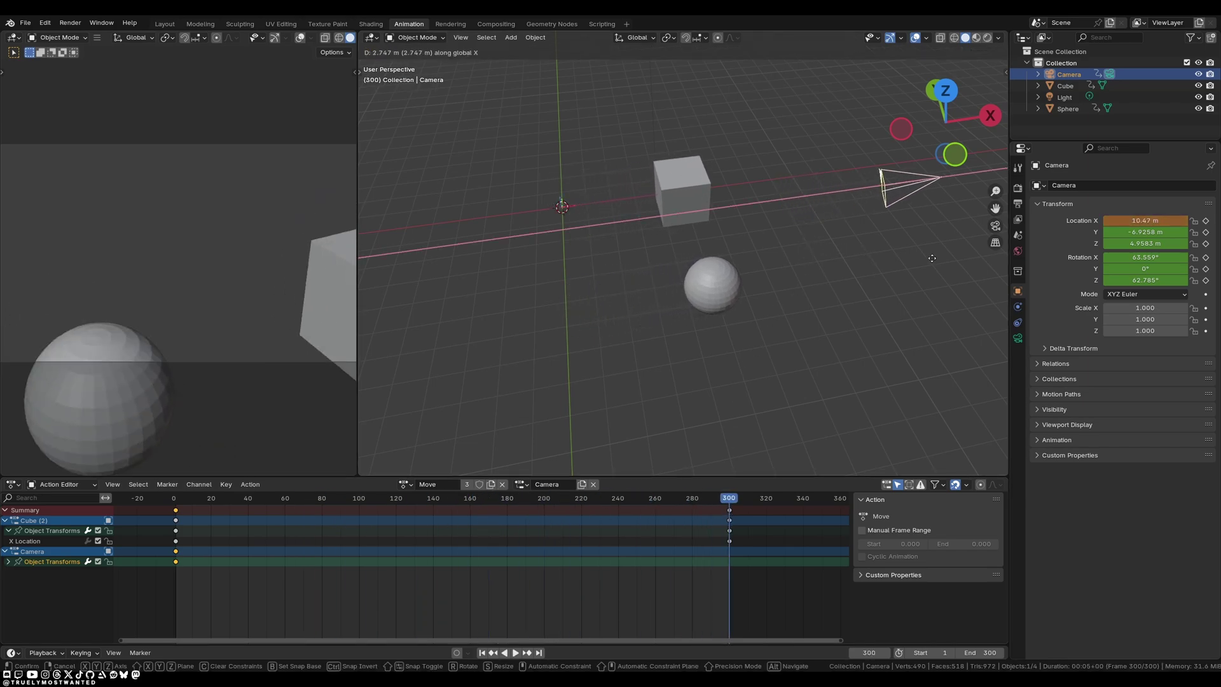
pyautogui.click(422, 262)
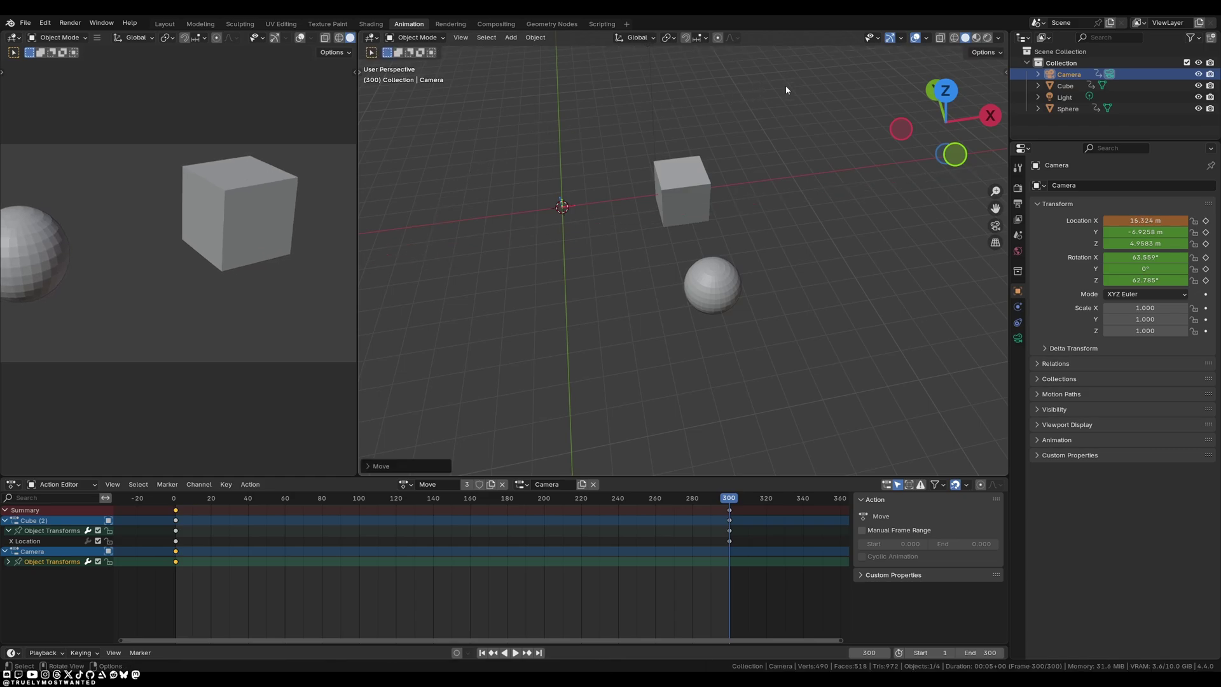
pyautogui.press('r')
pyautogui.press('z')
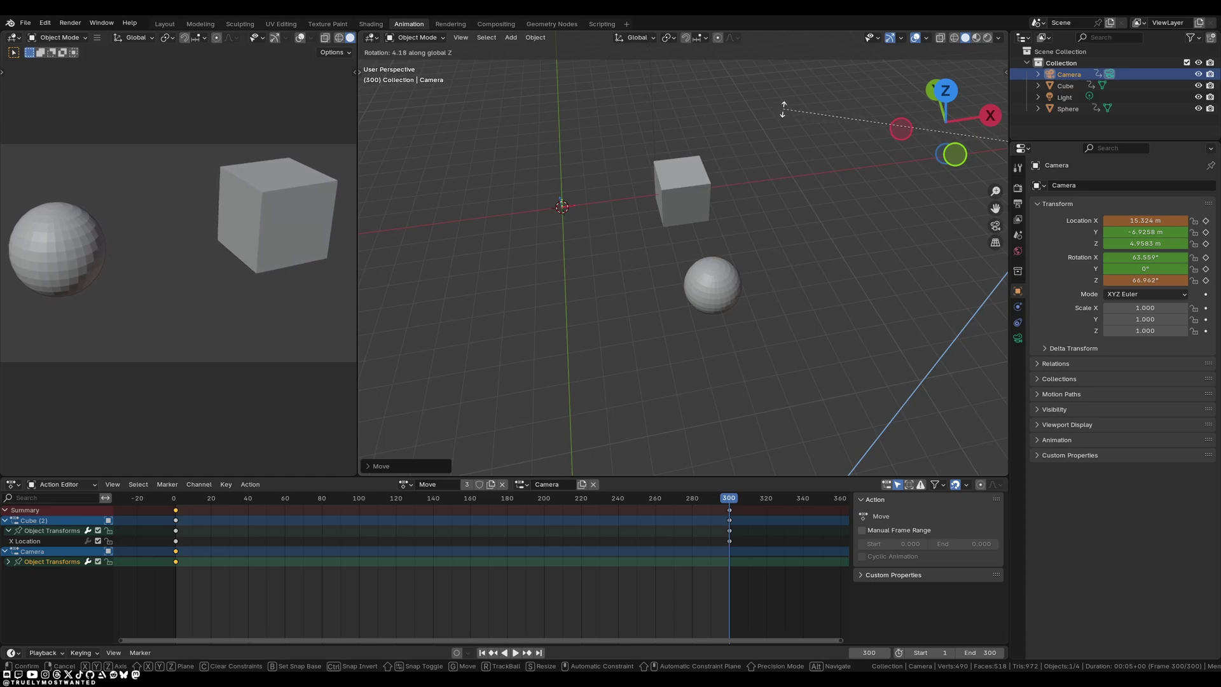
pyautogui.click(783, 109)
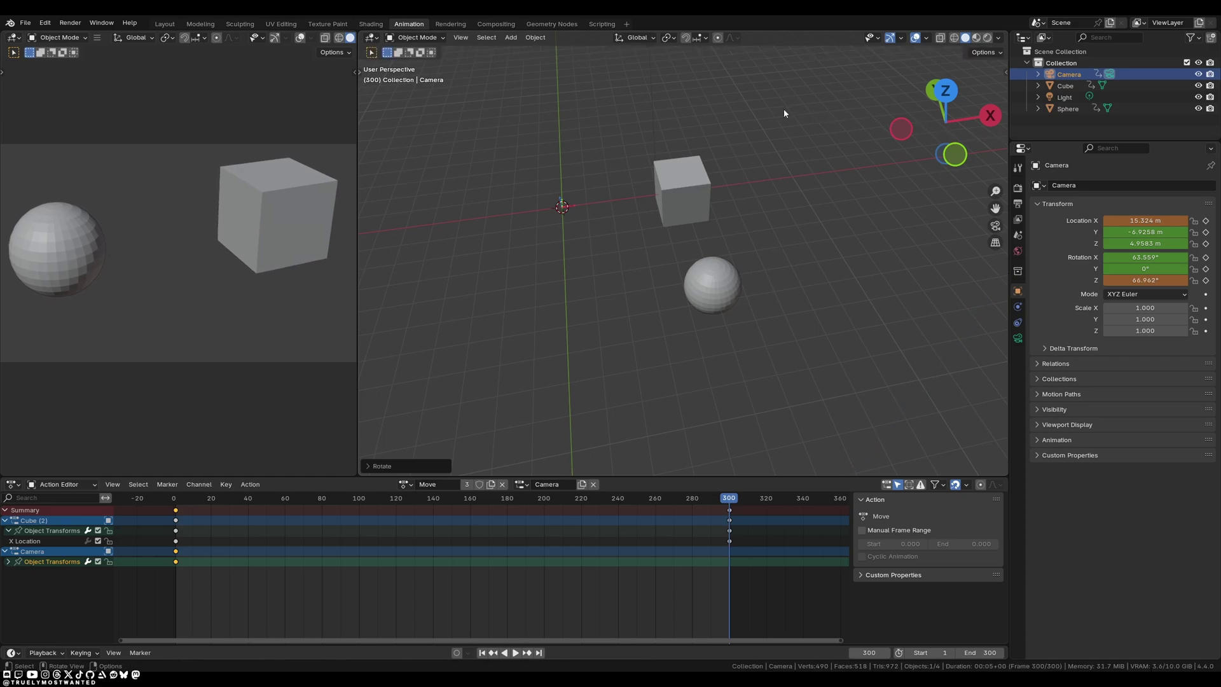
pyautogui.press('i')
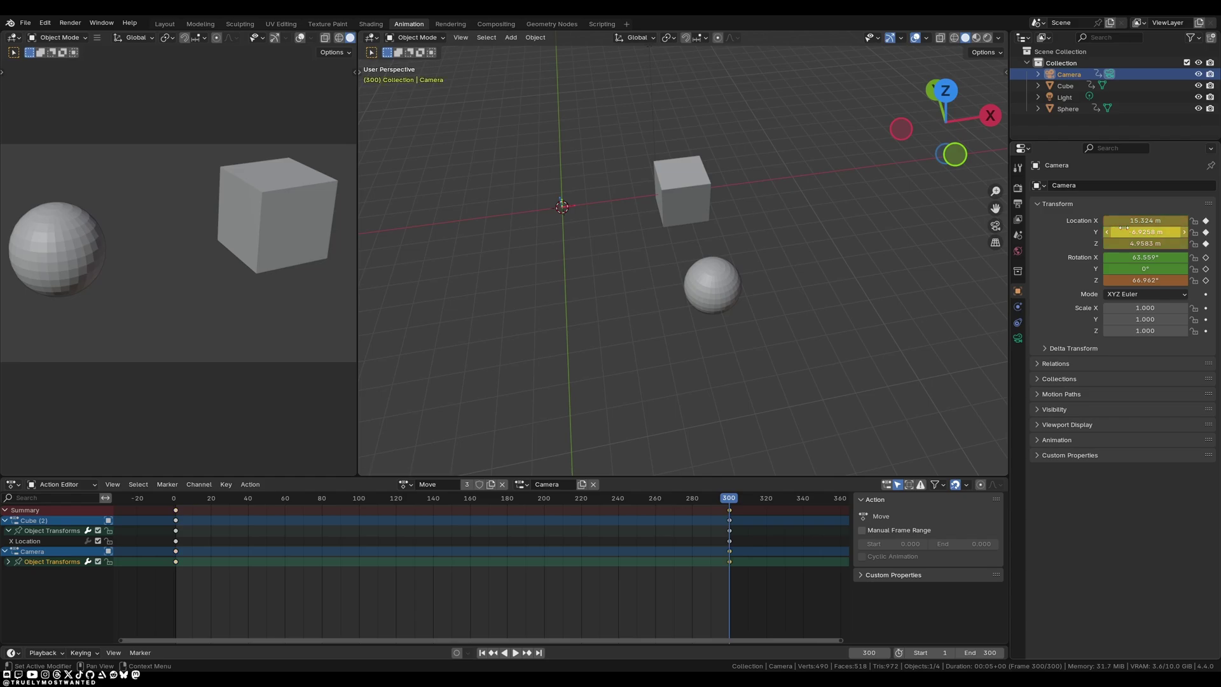
pyautogui.press('i')
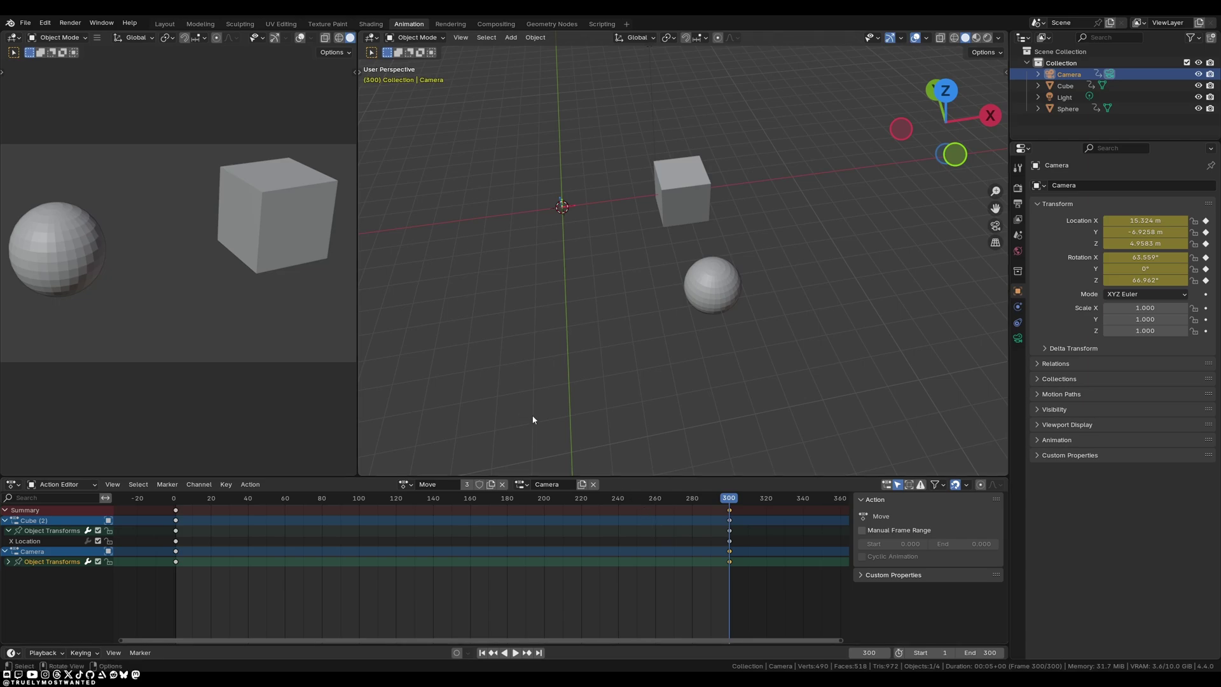
# - Check the Move action on the sphere, cube and camera, then rewind to frame 0
pyautogui.click(404, 484)
pyautogui.click(711, 268)
pyautogui.click(678, 173)
pyautogui.hotkey('ctrl', 'z')
pyautogui.click(675, 212)
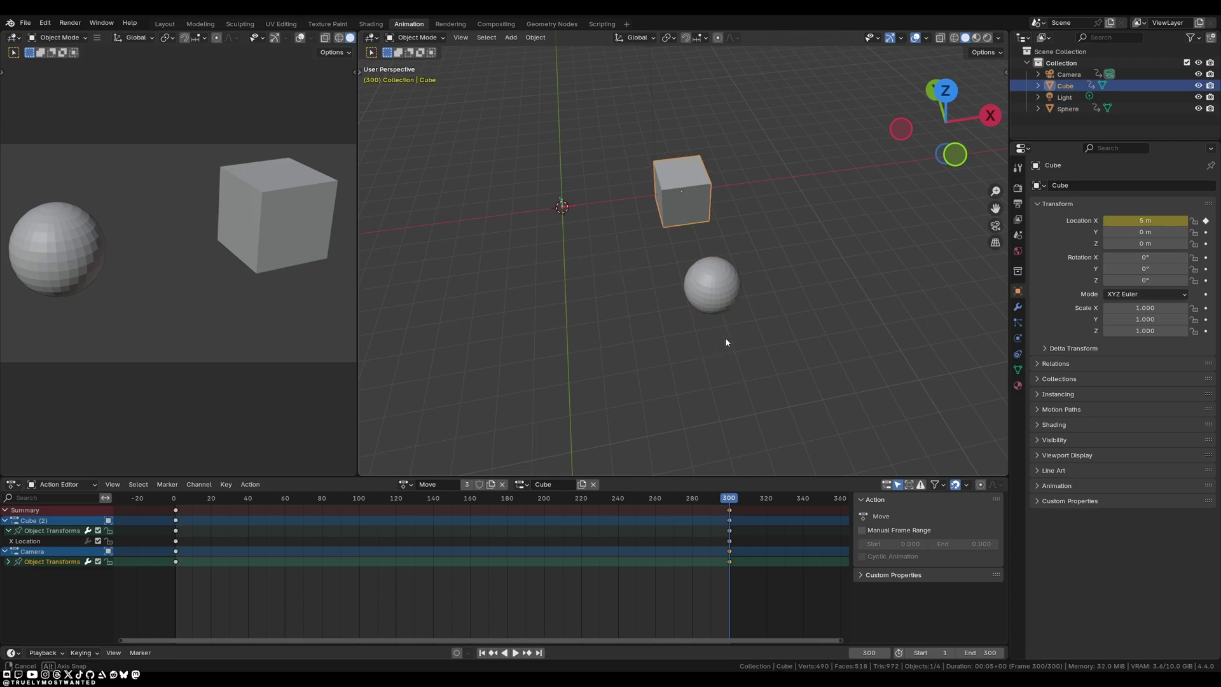
pyautogui.moveTo(728, 341); pyautogui.dragTo(763, 321, button='middle')
pyautogui.moveTo(800, 242)
pyautogui.keyDown('shift'); pyautogui.mouseDown(button='middle')
pyautogui.moveTo(690, 308)
pyautogui.moveTo(594, 317)
pyautogui.mouseUp(button='middle'); pyautogui.keyUp('shift')
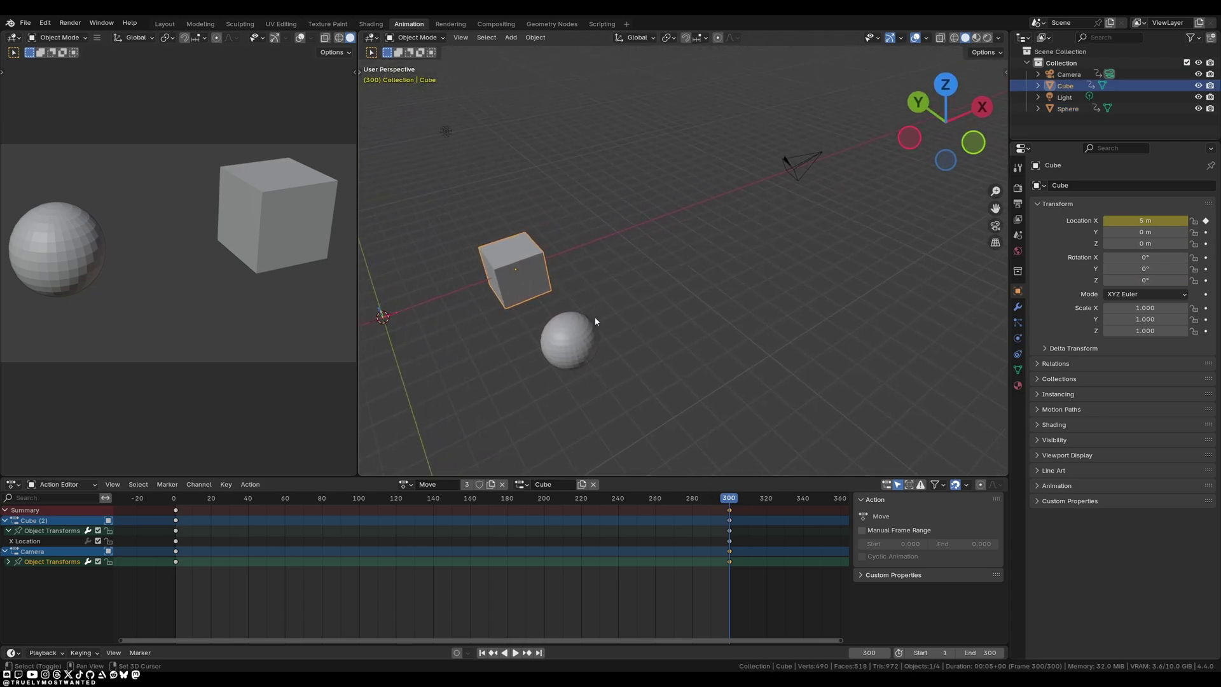
pyautogui.click(802, 165)
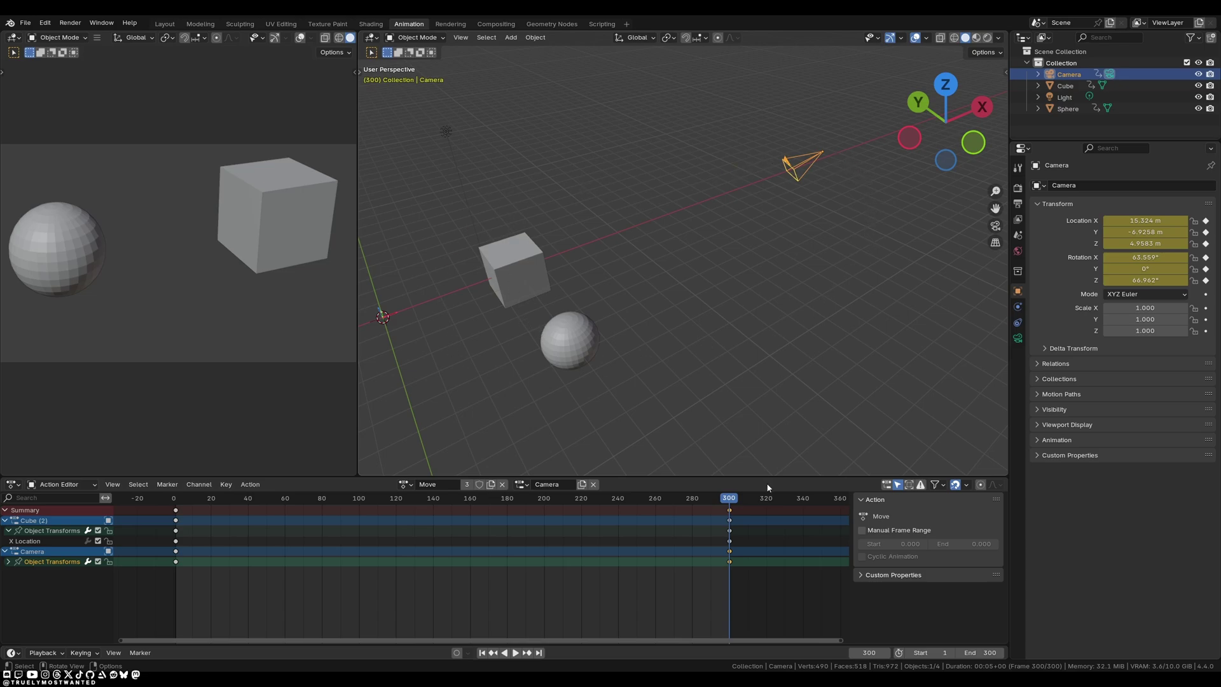
pyautogui.moveTo(180, 500); pyautogui.dragTo(167, 523)
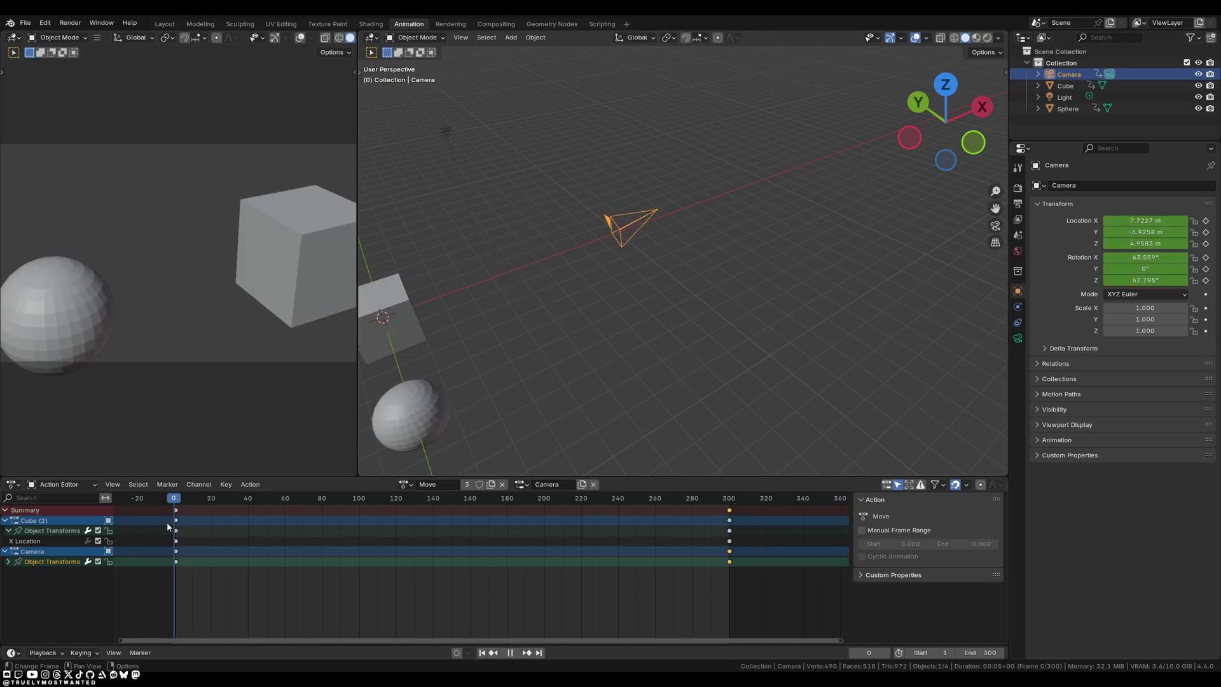
# - Play the animation and pause at frame 118, camera at Location X 10.304 m
pyautogui.click(510, 653)
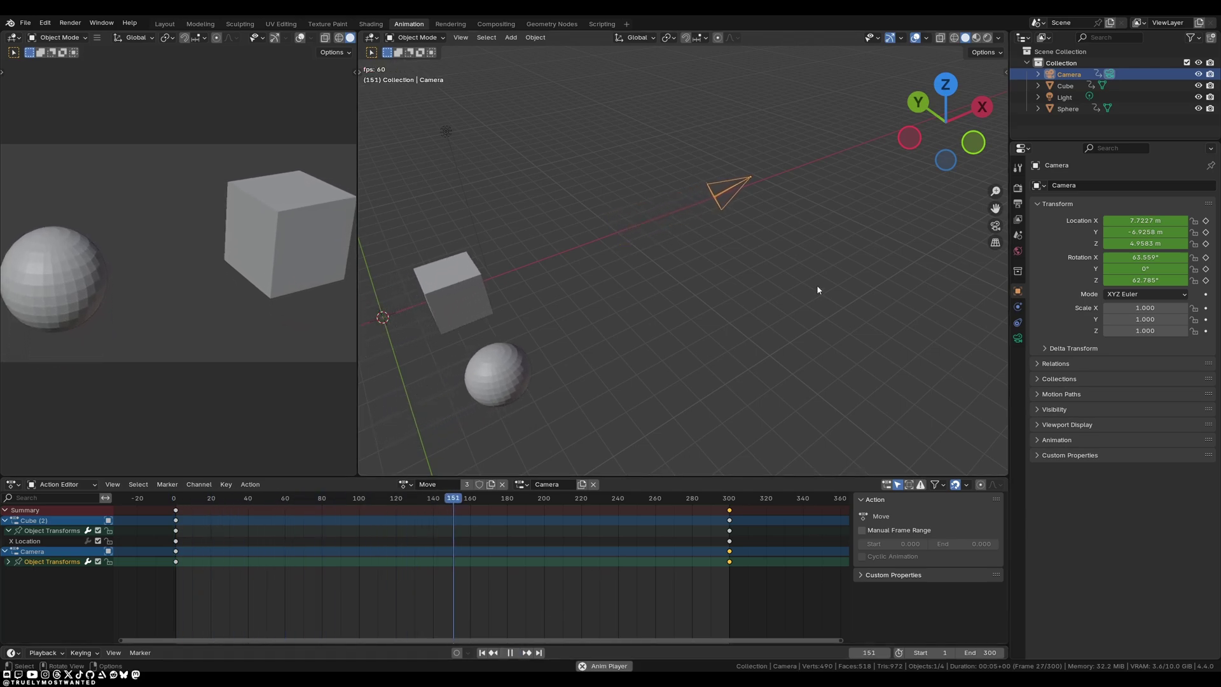
pyautogui.click(509, 653)
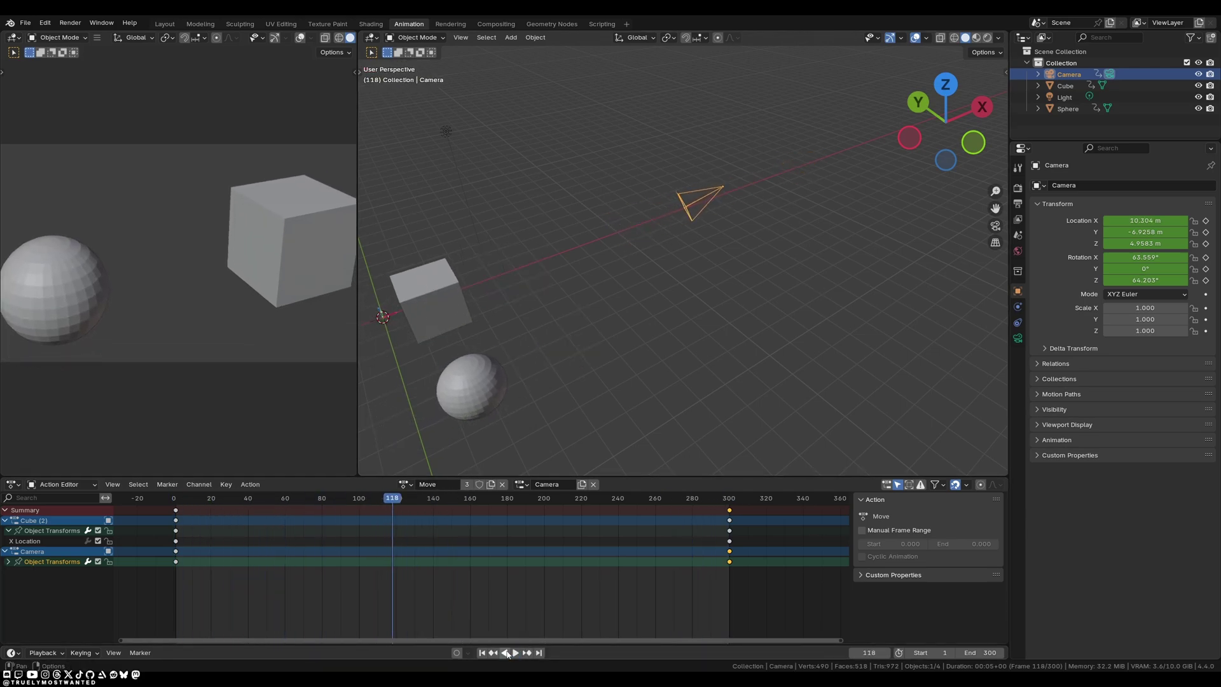